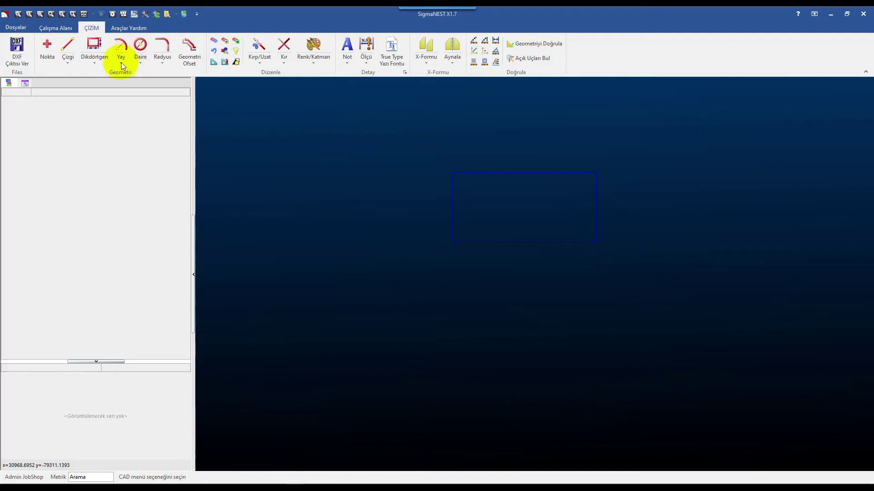
Step: Pick Merkezi Yarıçaplı Yay from the Yay arc dropdown on the ÇİZİM tab
click(121, 63)
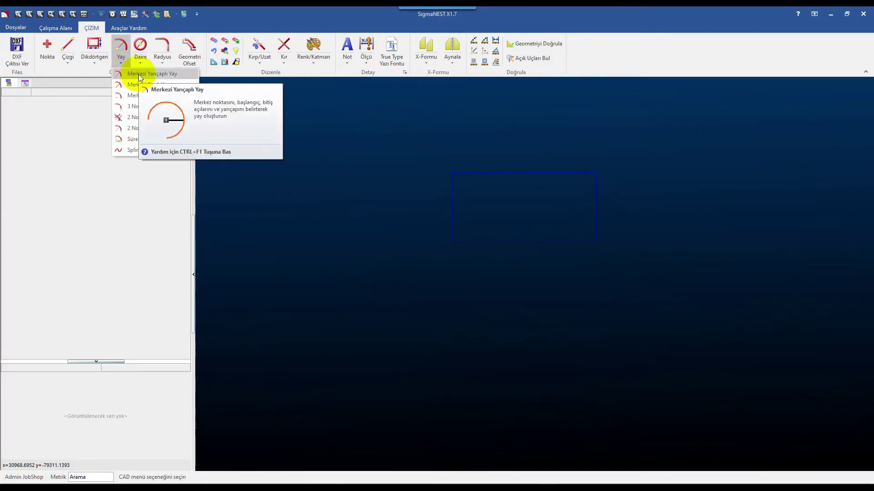
click(139, 75)
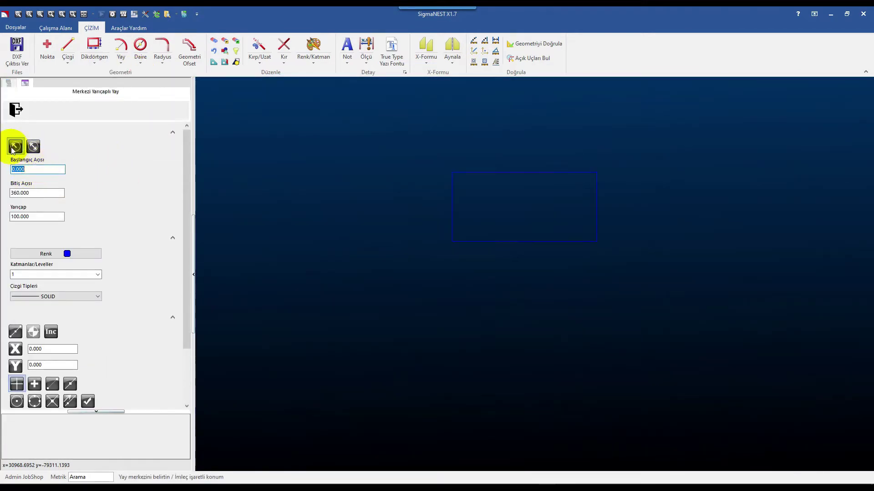
Step: Keep the size entry on radius and set the arc radius to 50
click(33, 146)
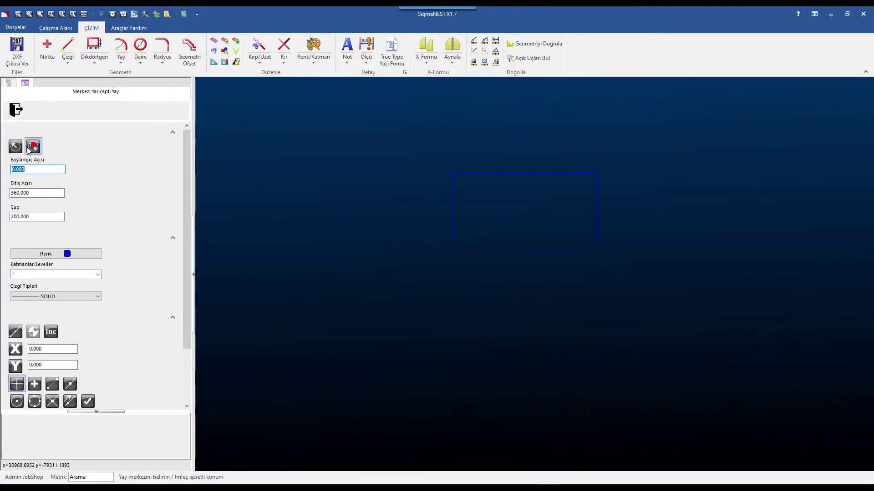
click(31, 217)
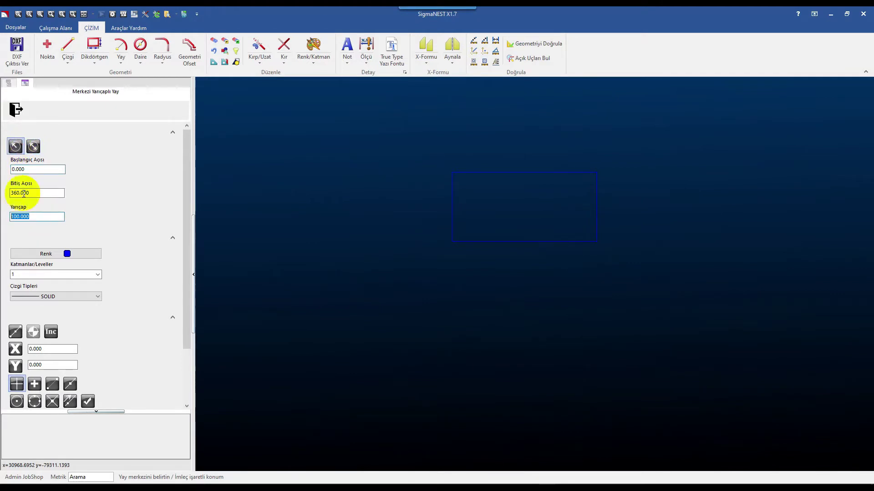
click(38, 168)
click(47, 193)
click(39, 169)
click(52, 193)
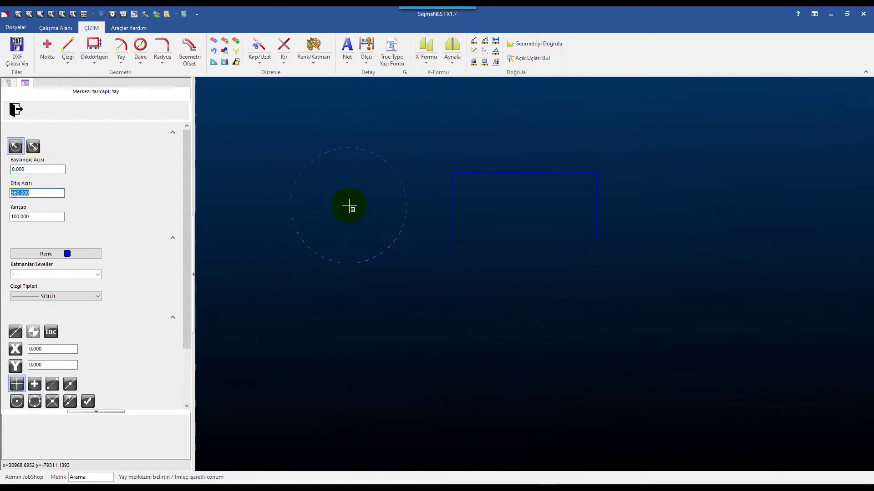
click(30, 217)
text(50)
key(Return)
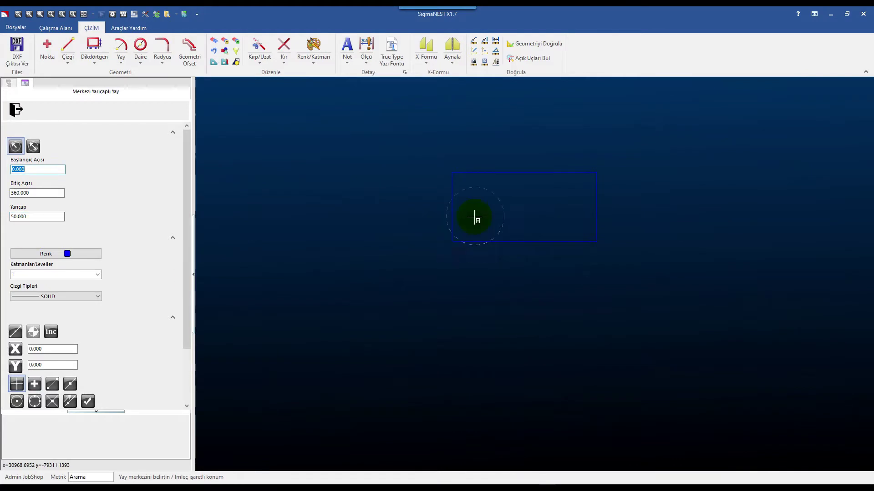
Step: Set end angle 180 and place upper half-arcs at the top-left and top-right corners
click(19, 192)
text(180)
key(Return)
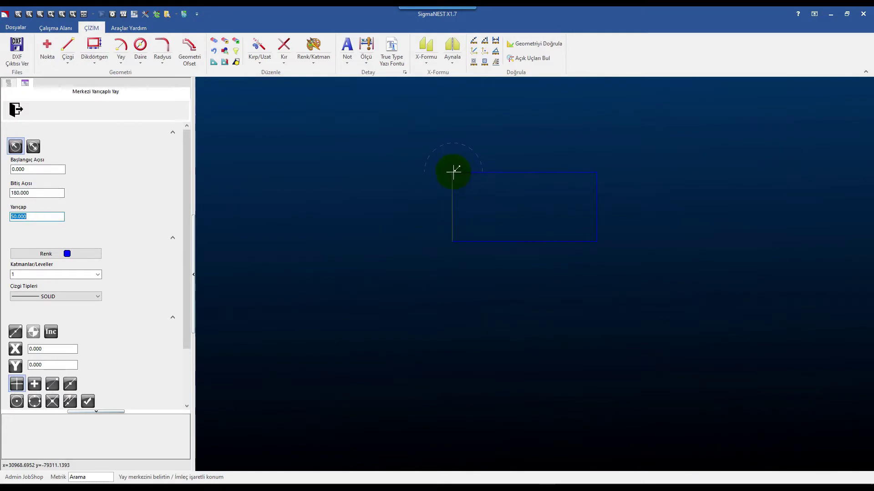
click(454, 171)
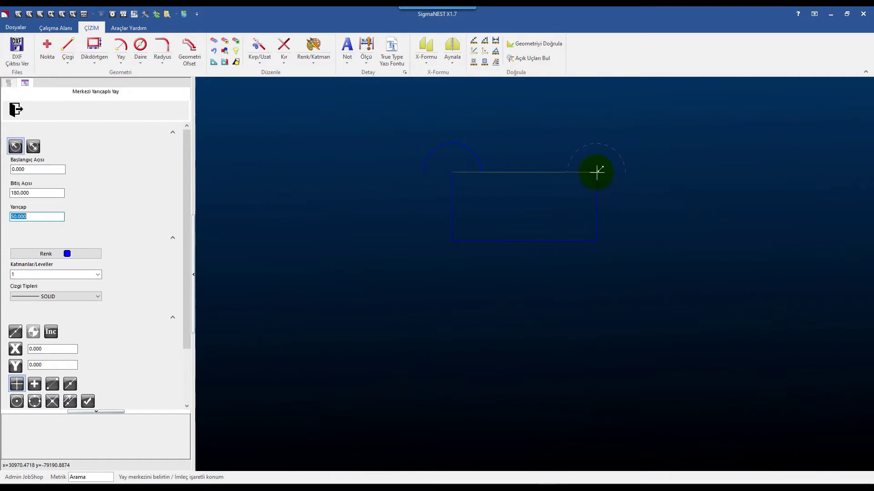
click(596, 171)
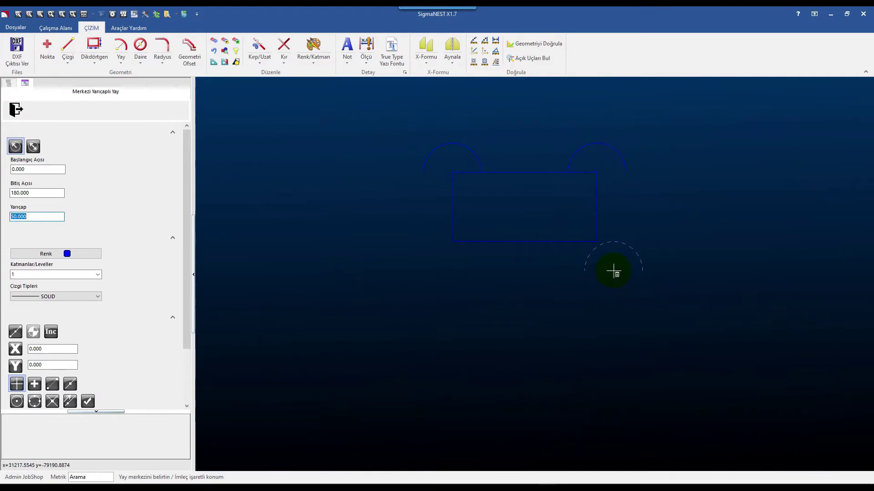
Step: Set angles 180 to 360 and place lower half-arcs at the bottom-left and bottom-right corners
double_click(38, 169)
text(180)
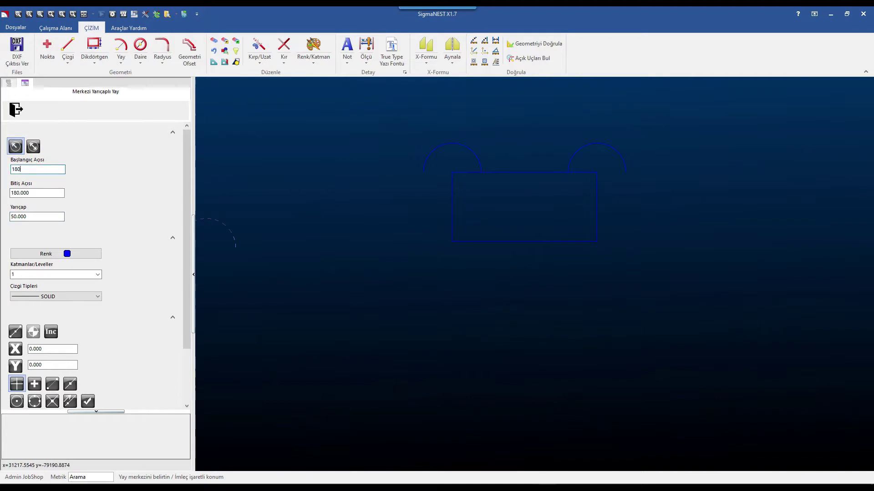
click(27, 191)
text(360)
key(Tab)
click(452, 240)
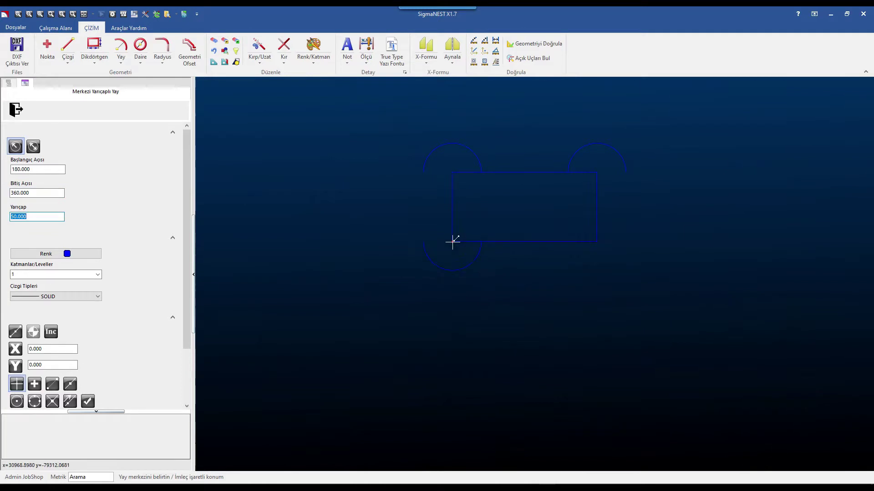
click(602, 244)
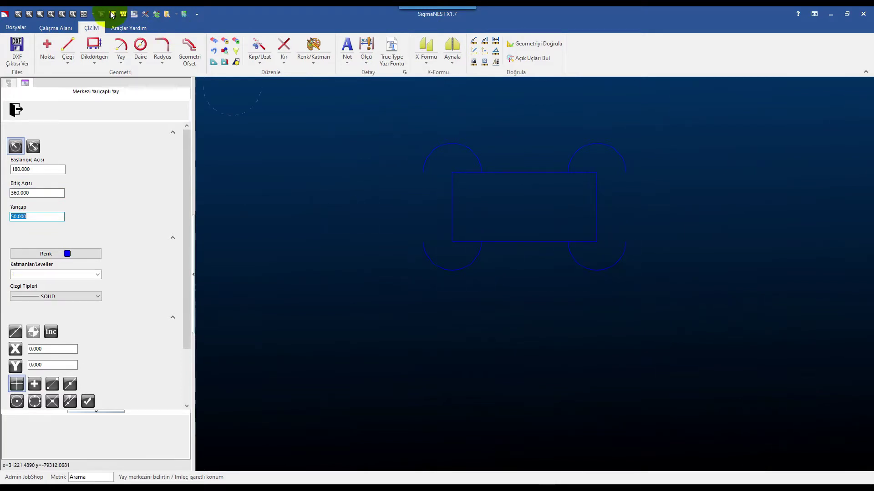
click(120, 57)
Step: Choose Merkezi Çaplı Yay with start angle 0 and diameter 80
click(141, 85)
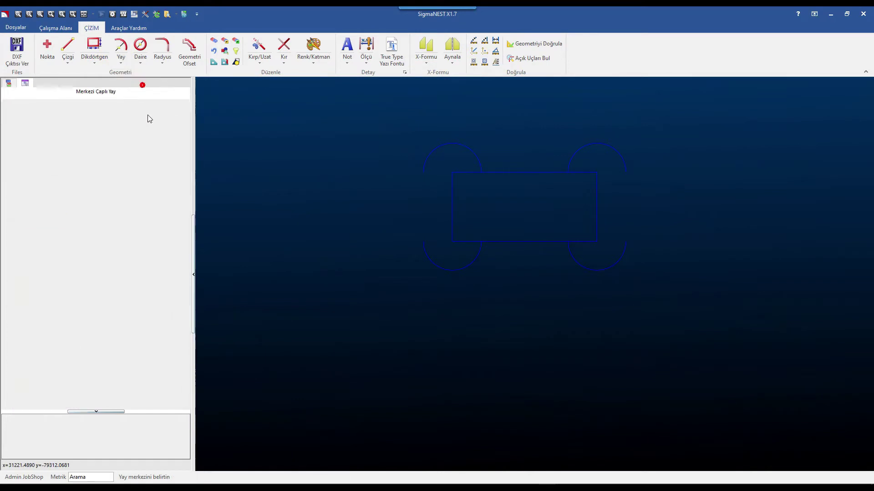
text(180.000)
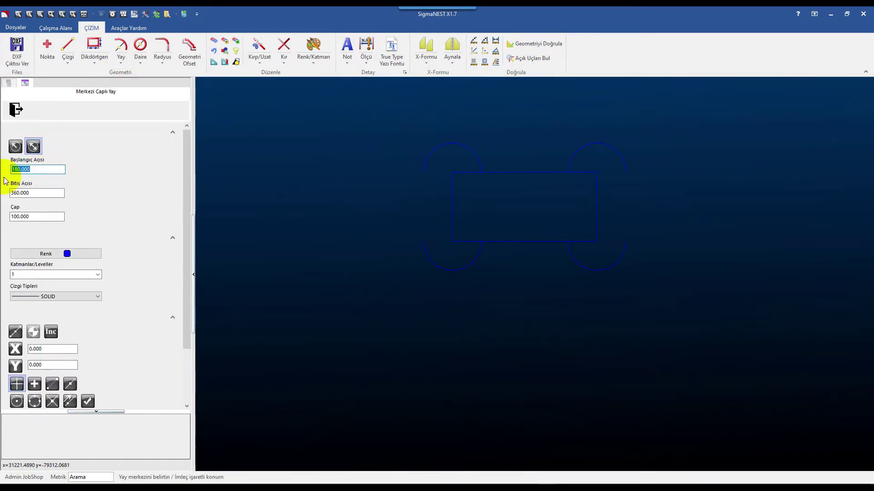
key(Tab)
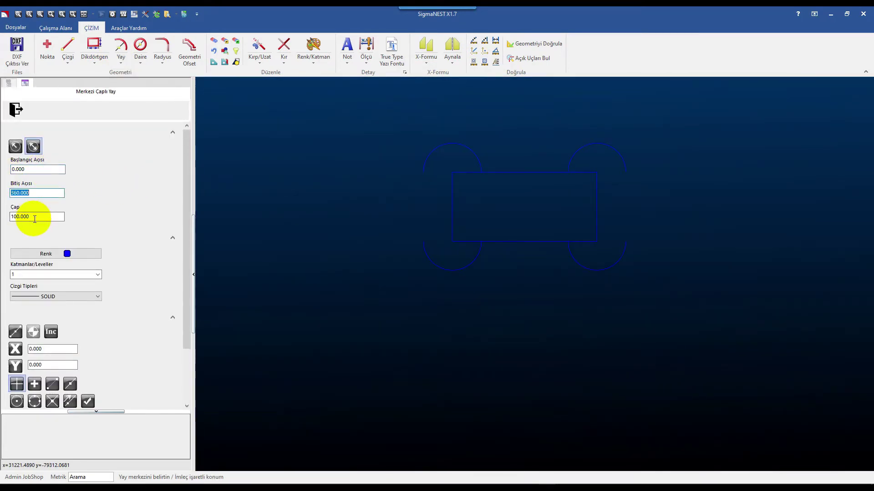
double_click(33, 217)
text(80)
key(Tab)
Step: Place 80-diameter circles at all four rectangle corners and inside the rectangle
click(423, 172)
click(423, 241)
click(625, 173)
click(626, 241)
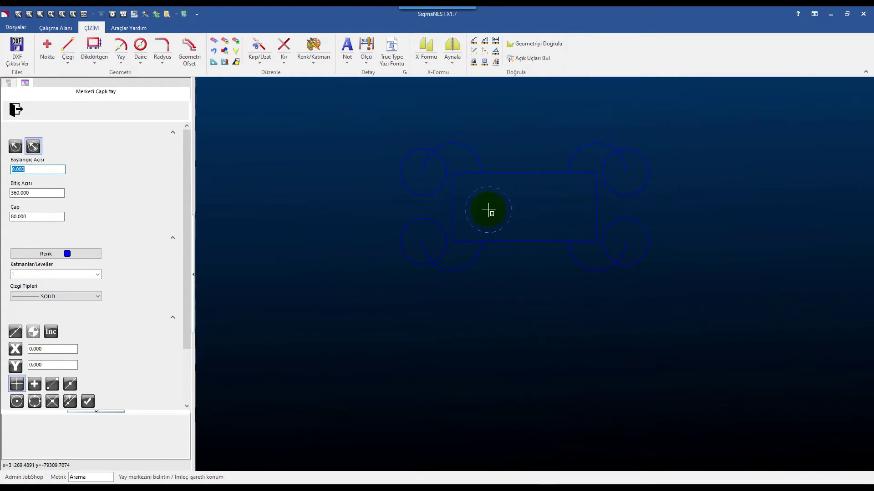
click(558, 207)
click(214, 41)
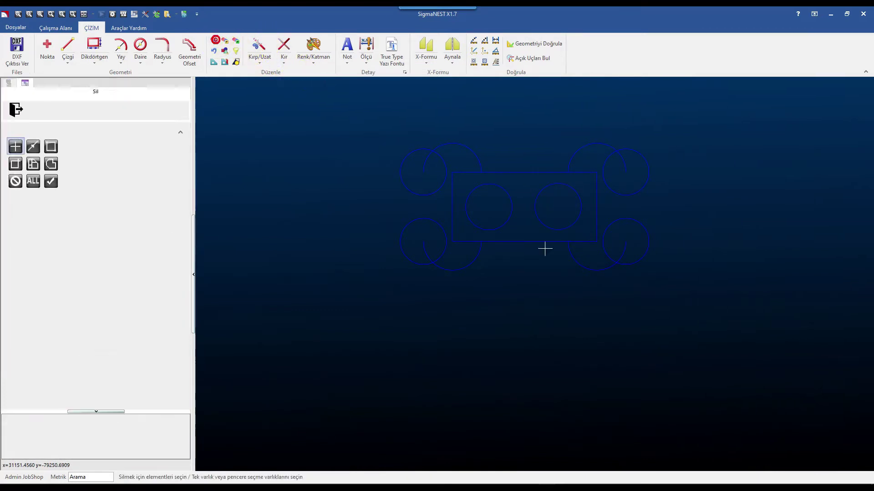
Step: Select the two inner circles plus every corner circle and arc, then delete them
click(515, 193)
click(545, 196)
click(590, 263)
click(640, 234)
click(614, 159)
click(602, 145)
click(449, 149)
click(403, 243)
click(438, 268)
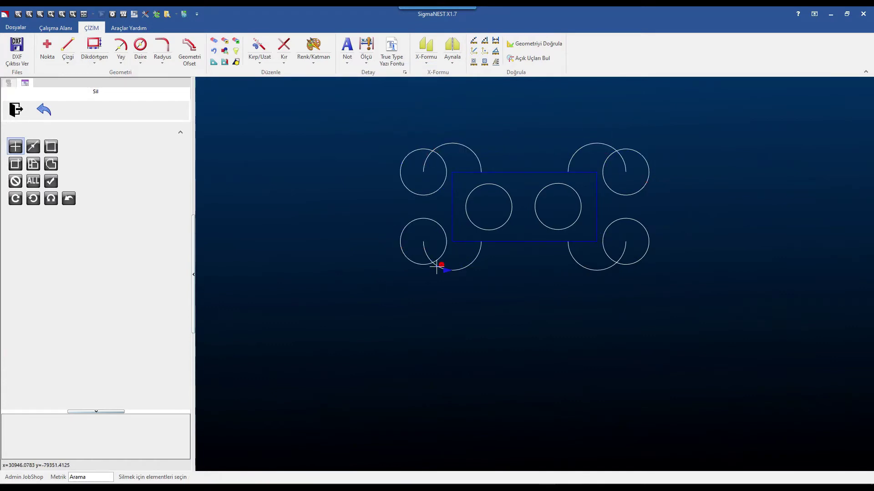
right_click(239, 132)
click(90, 60)
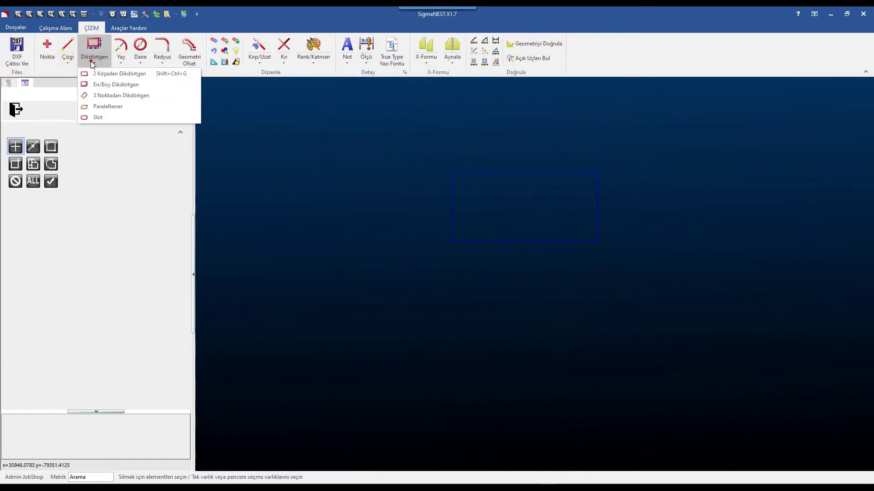
Step: Draw a Merkezi Yay Parçası half-arc on the left edge between the left corners
click(128, 66)
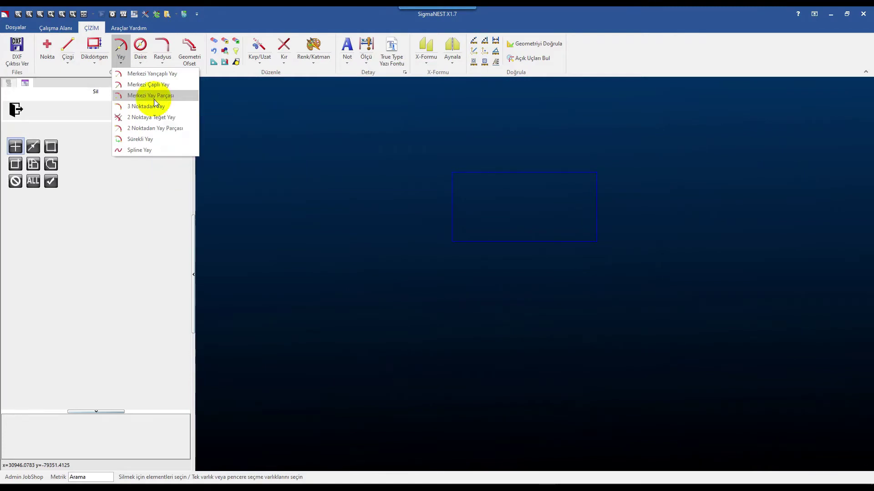
click(154, 96)
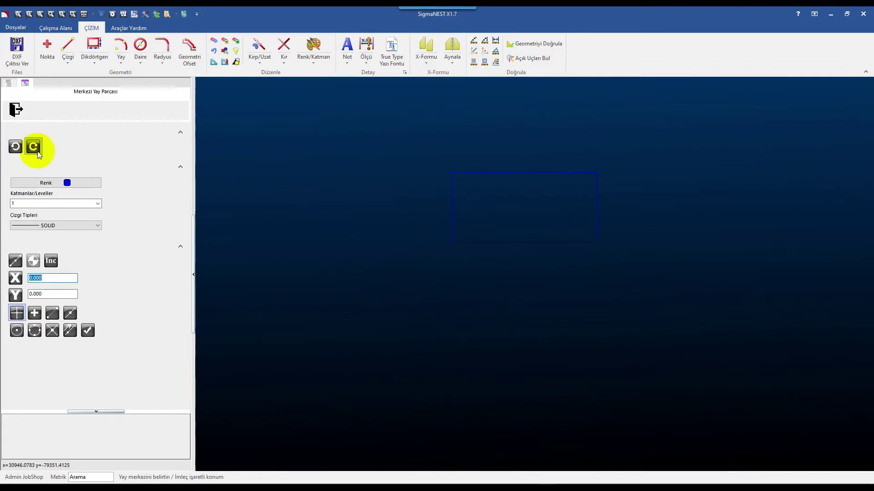
click(451, 202)
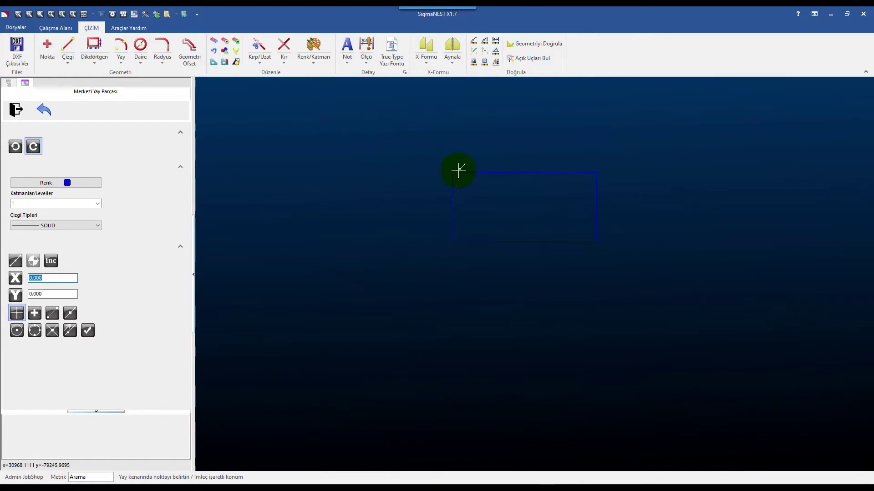
click(452, 172)
click(453, 241)
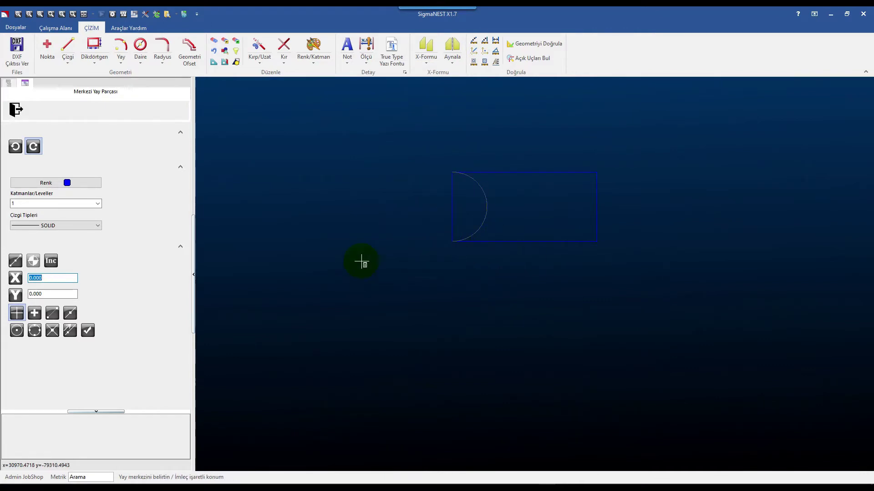
click(15, 146)
Step: Draw a circular arc centred on the right edge, then end the arc command
click(596, 202)
click(600, 171)
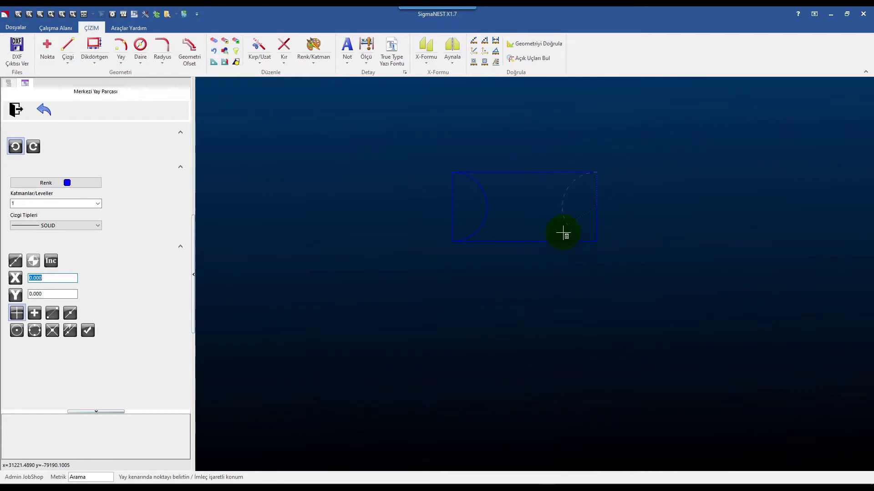
click(597, 171)
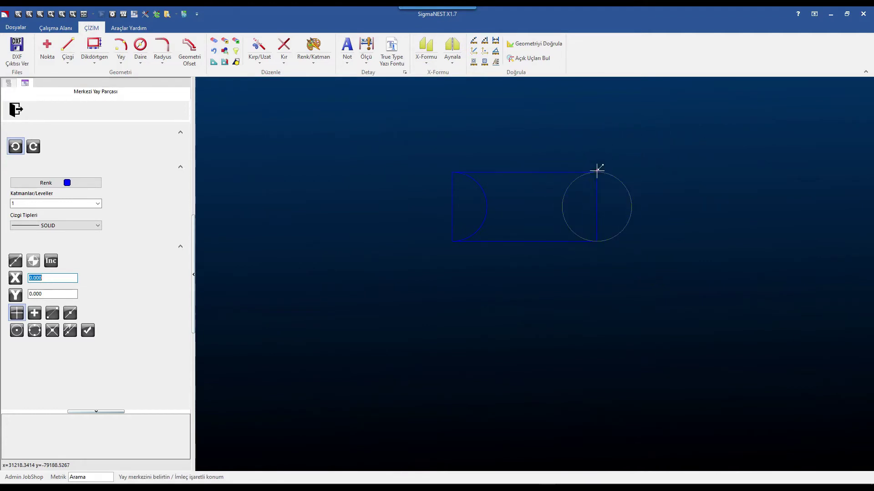
right_click(526, 131)
click(546, 139)
click(15, 109)
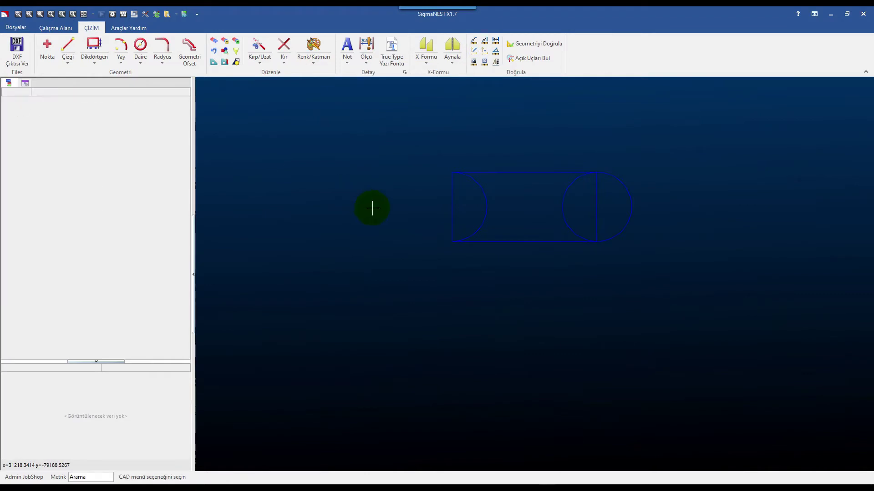
click(124, 61)
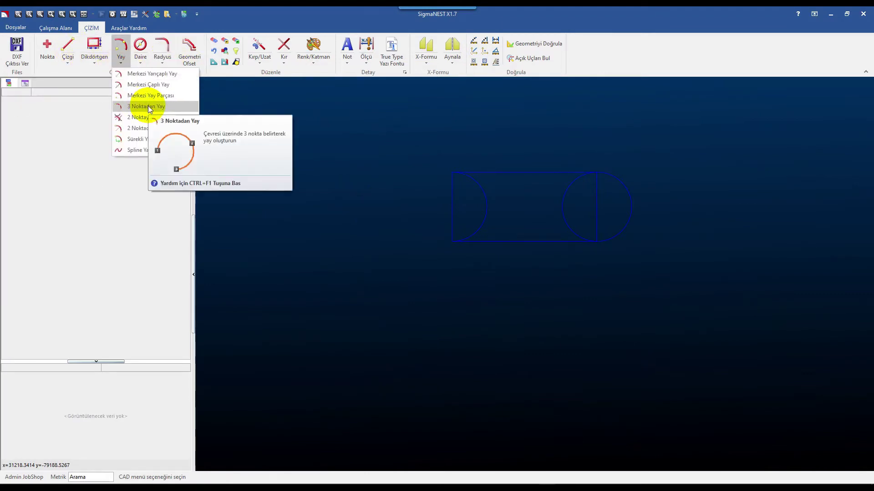
Step: Draw a 3 Noktadan Yay from the bottom-left corner, via a left point, to the top-left corner
click(148, 106)
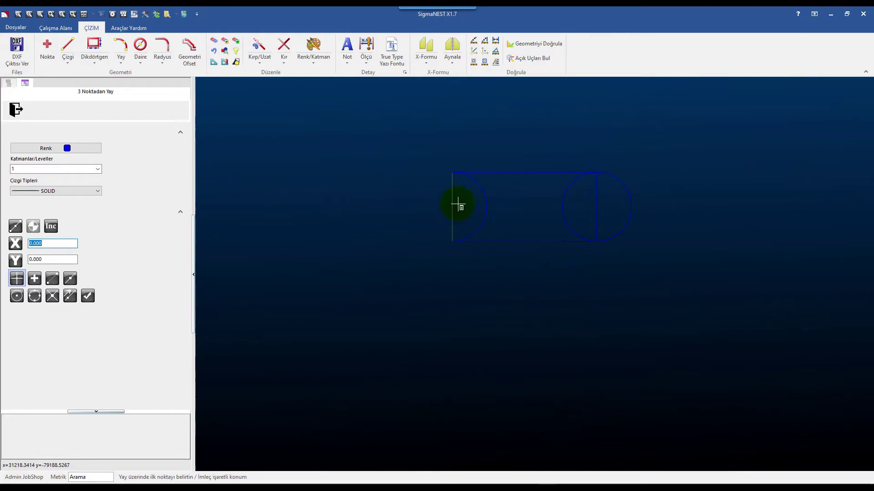
click(453, 238)
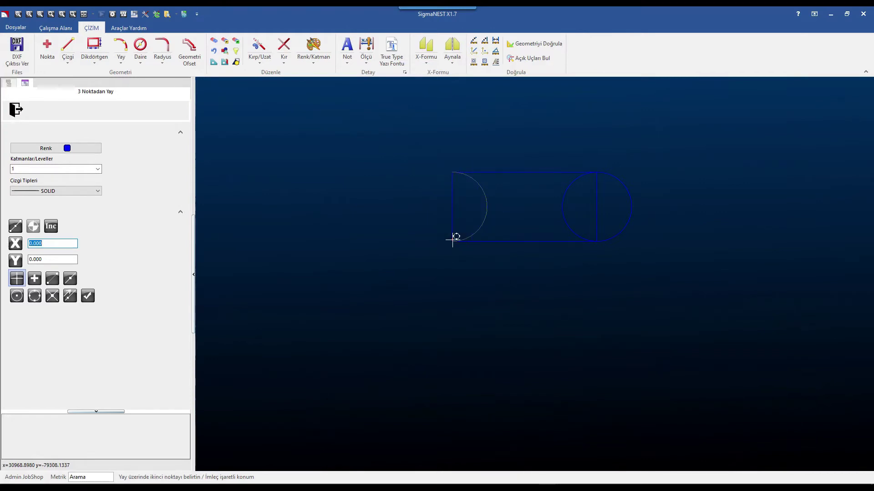
click(414, 210)
click(448, 173)
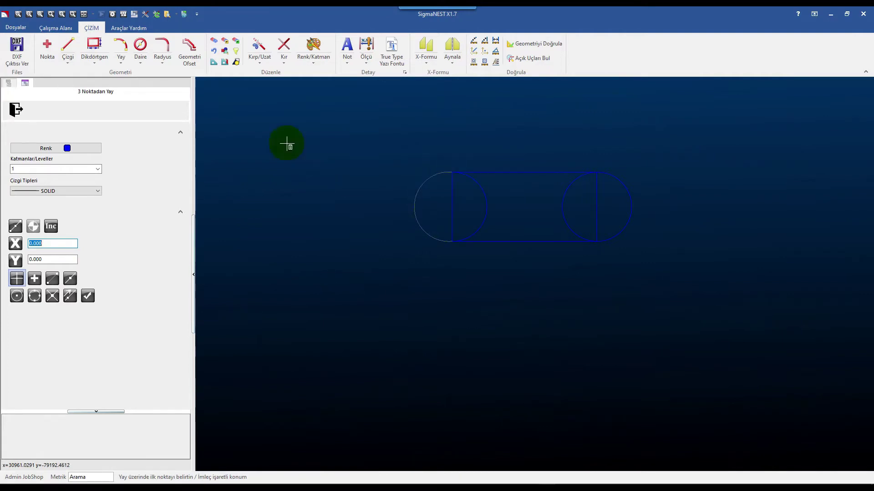
click(257, 57)
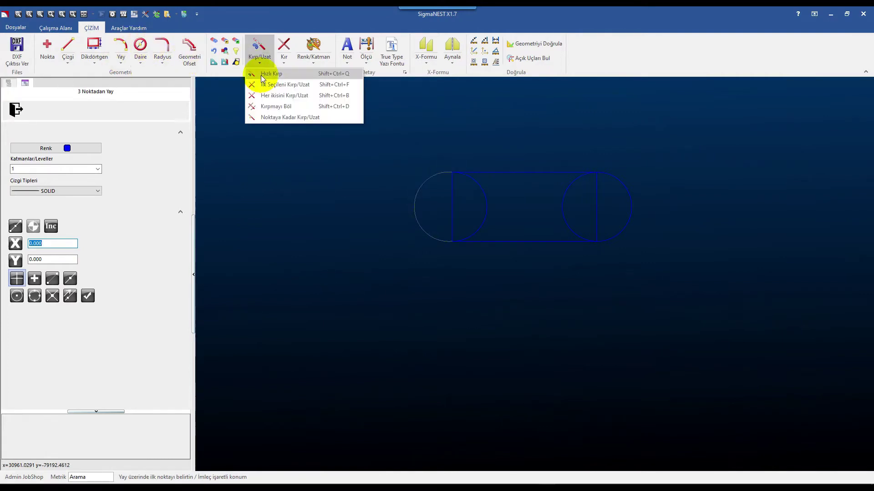
Step: Hızlı Kırp the extra arcs and inner line to open a slot shape
click(271, 73)
click(412, 208)
click(487, 203)
click(561, 210)
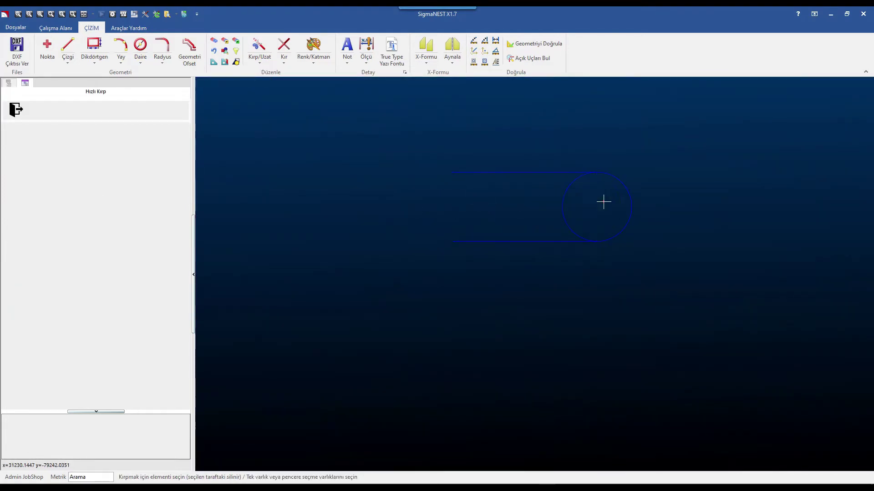
click(562, 196)
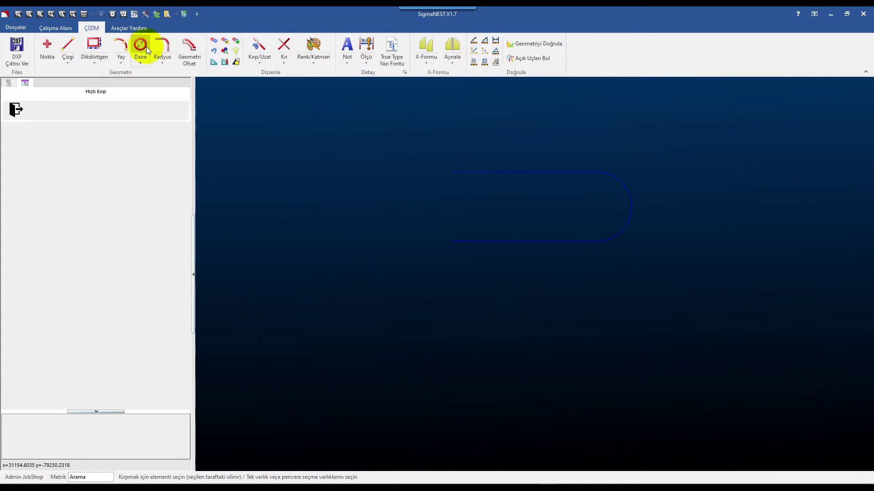
Step: Close the slot's left end with a three-point arc bulging left
click(122, 53)
click(452, 172)
click(419, 197)
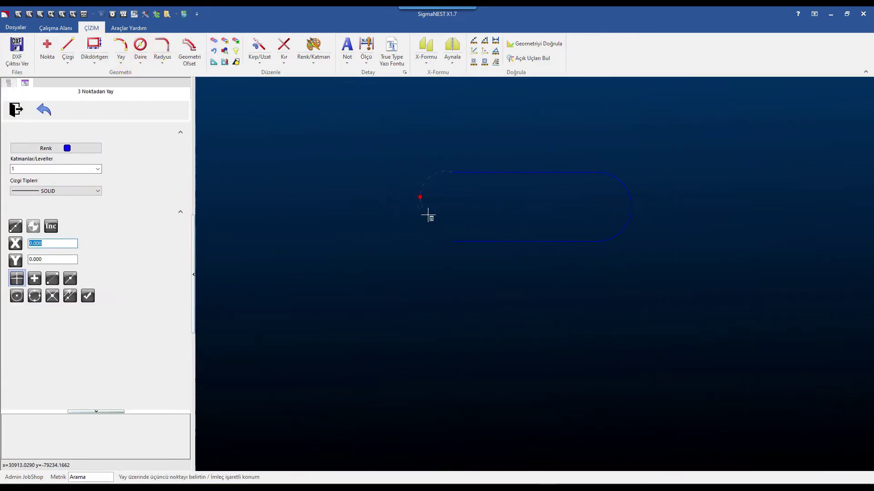
click(448, 242)
right_click(330, 266)
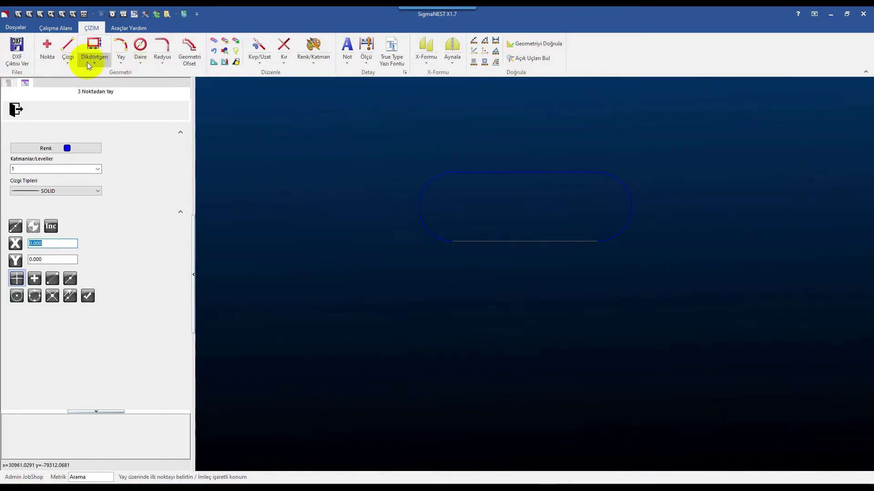
Step: Place a 250×120 rectangle below the slot
click(121, 63)
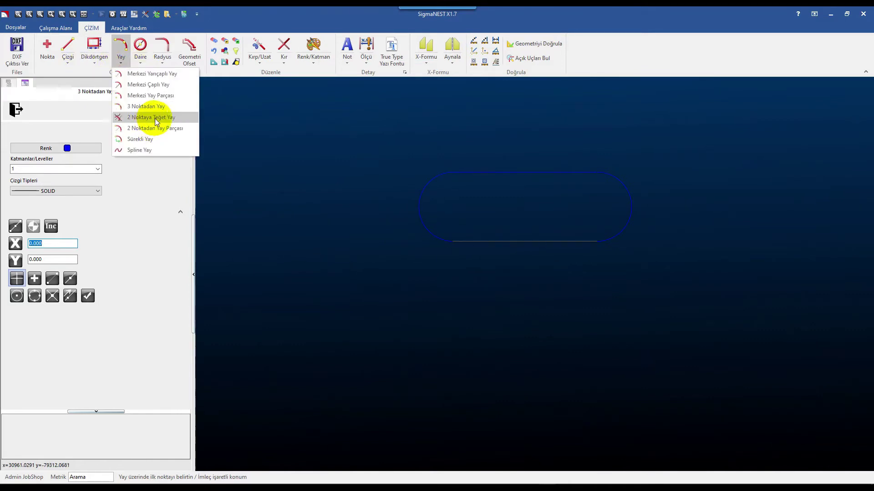
click(89, 49)
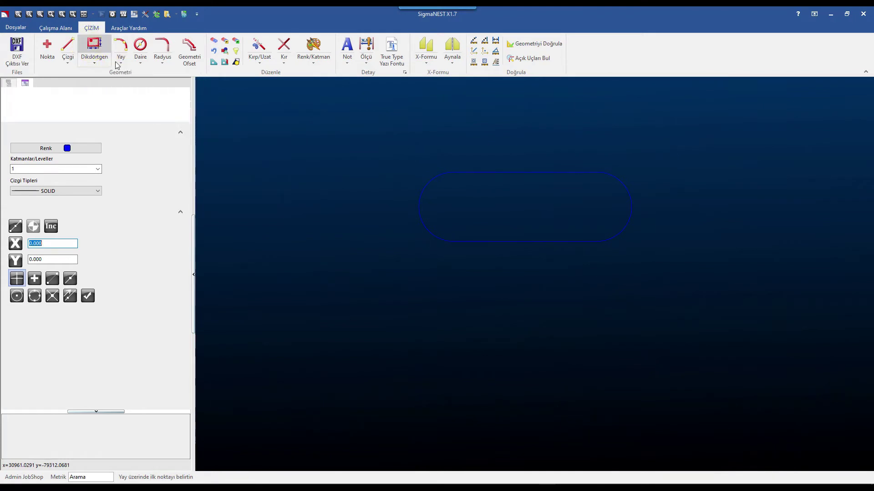
click(348, 358)
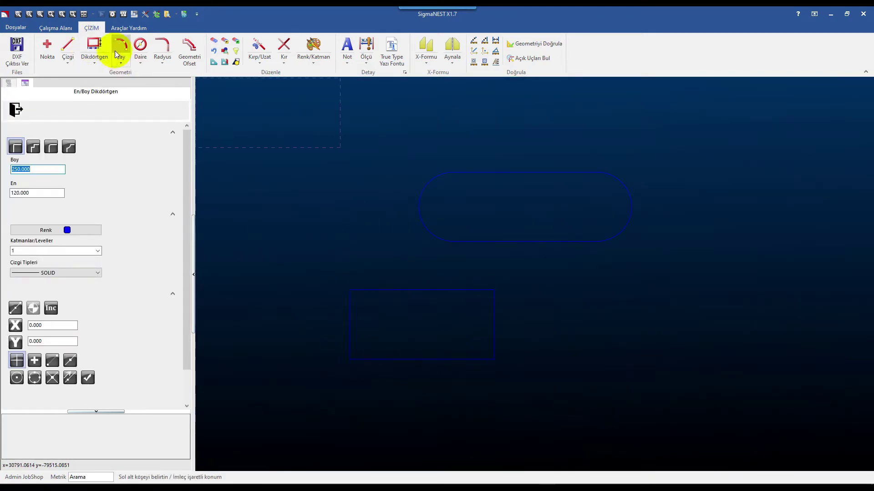
click(121, 51)
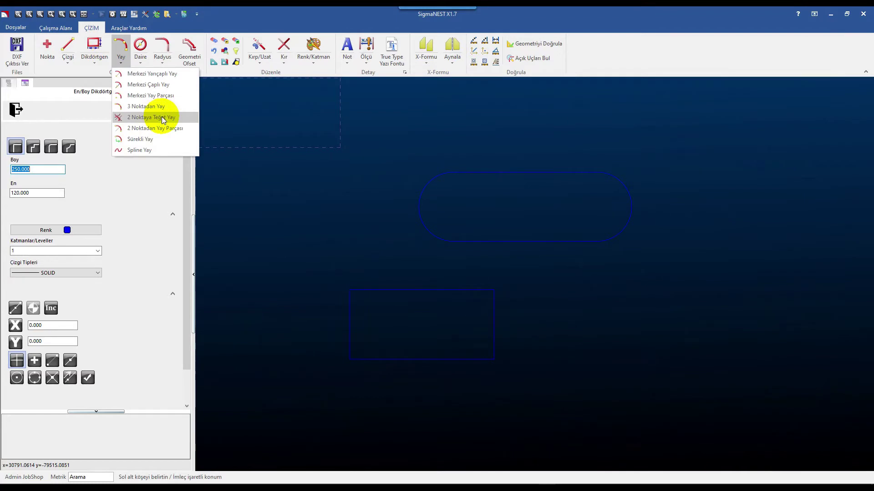
click(162, 117)
click(462, 290)
click(493, 328)
click(494, 336)
click(406, 358)
click(349, 334)
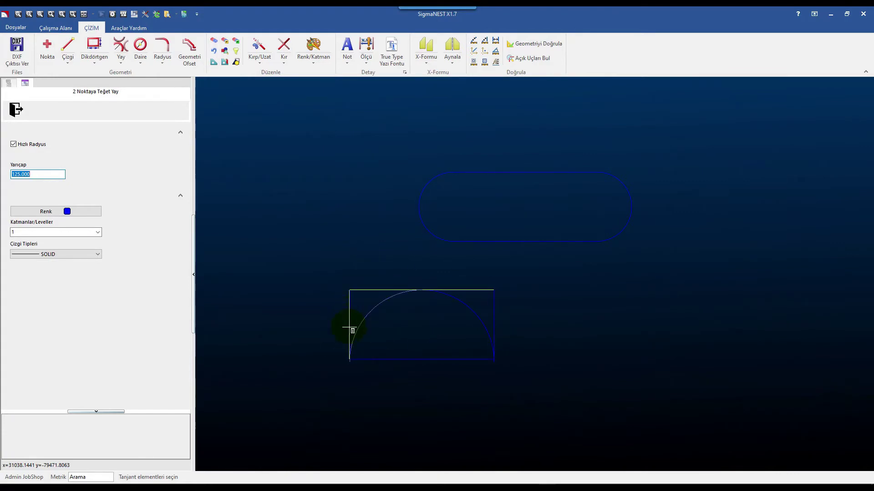
click(349, 327)
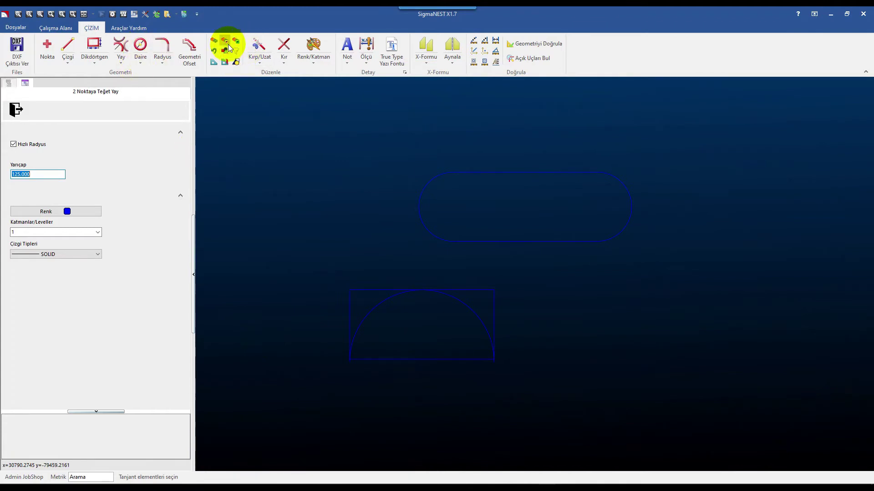
click(215, 53)
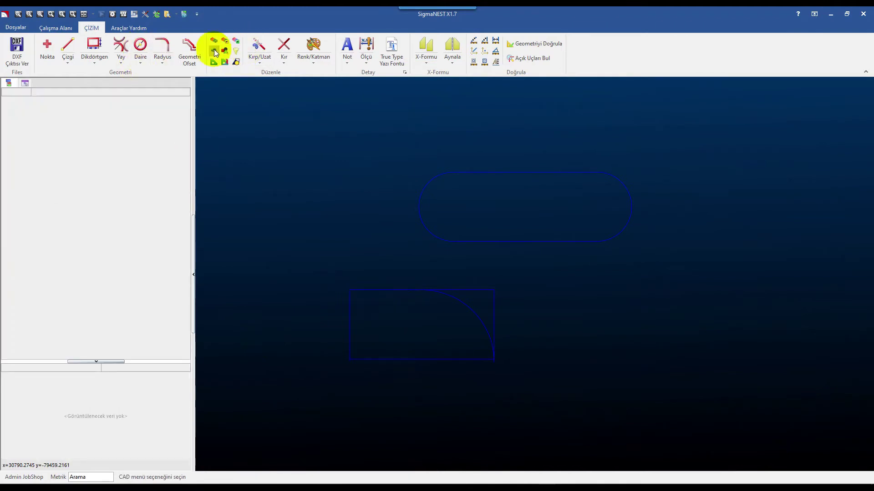
Step: Try a radius-100 2 Noktadan Yay Parçası arc left of the rectangle, then cancel it
click(124, 63)
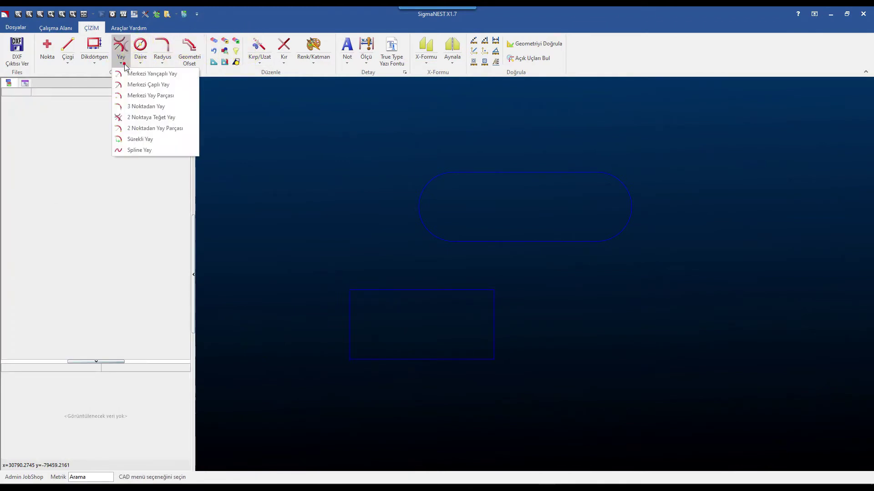
click(160, 129)
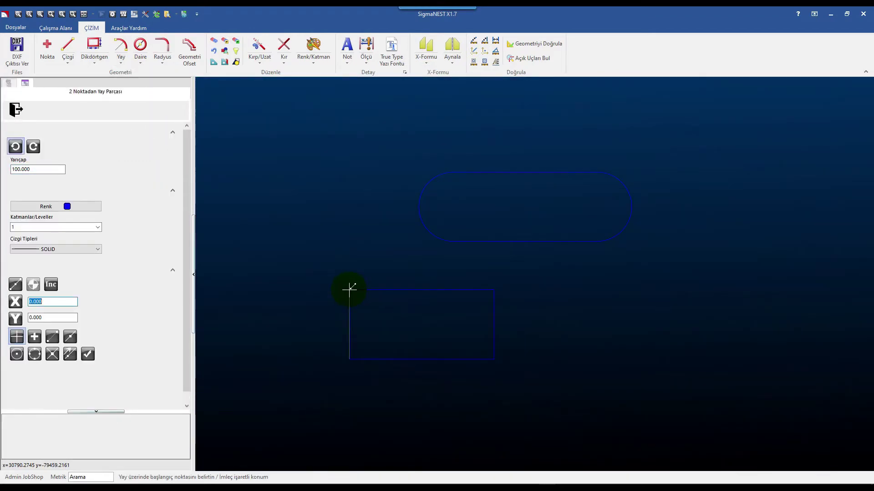
click(349, 290)
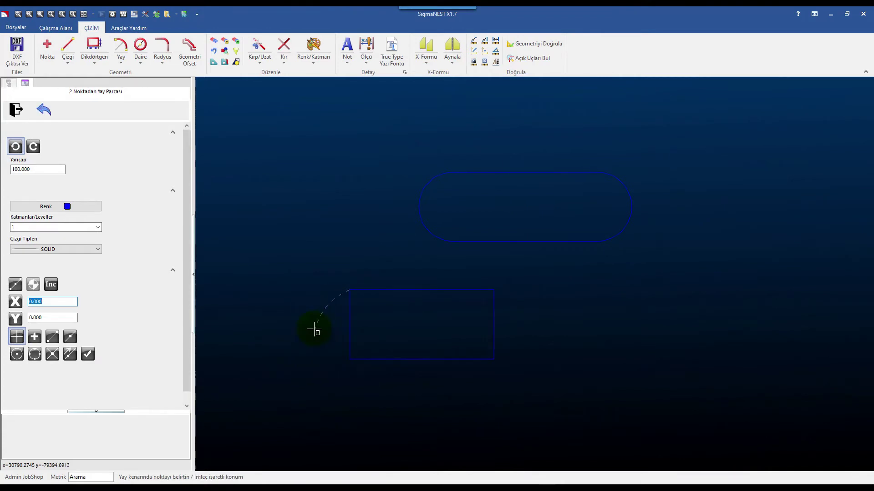
click(270, 346)
click(268, 348)
click(349, 359)
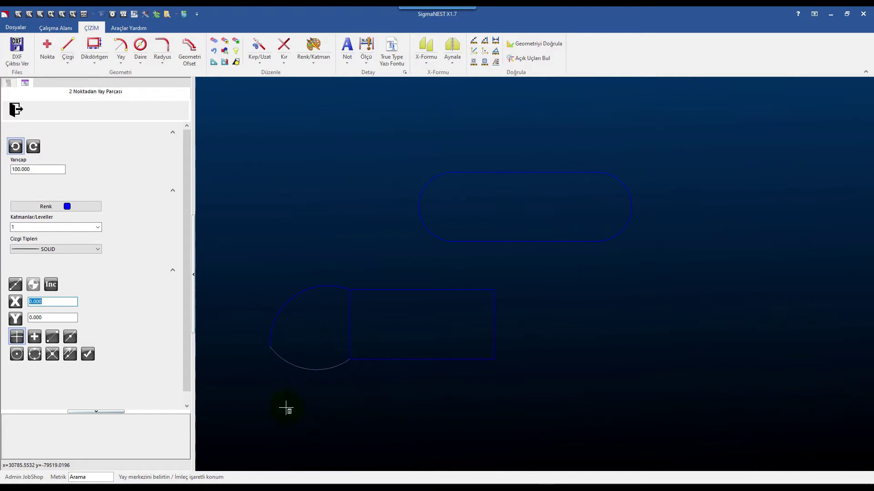
click(214, 51)
click(120, 58)
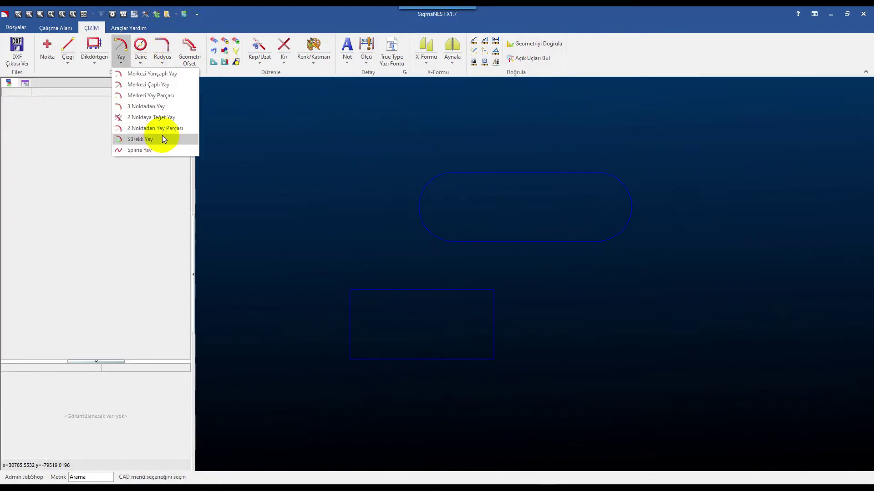
Step: Switch to continuous arcs and start and finish two short trial arc chains
click(162, 138)
scroll(284, 154, down, 2)
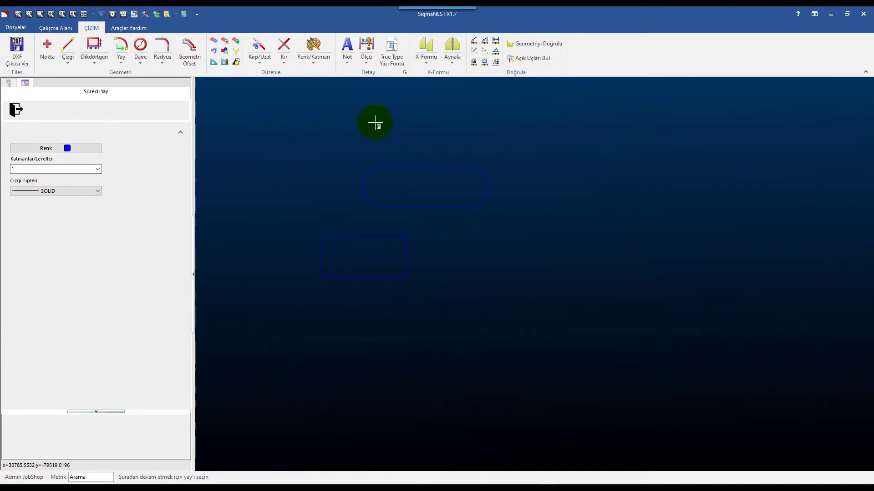
click(600, 168)
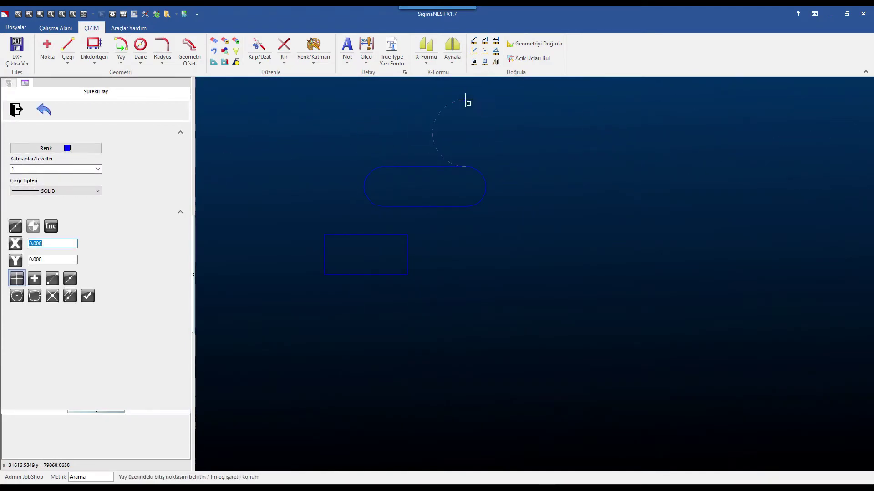
right_click(465, 100)
click(510, 108)
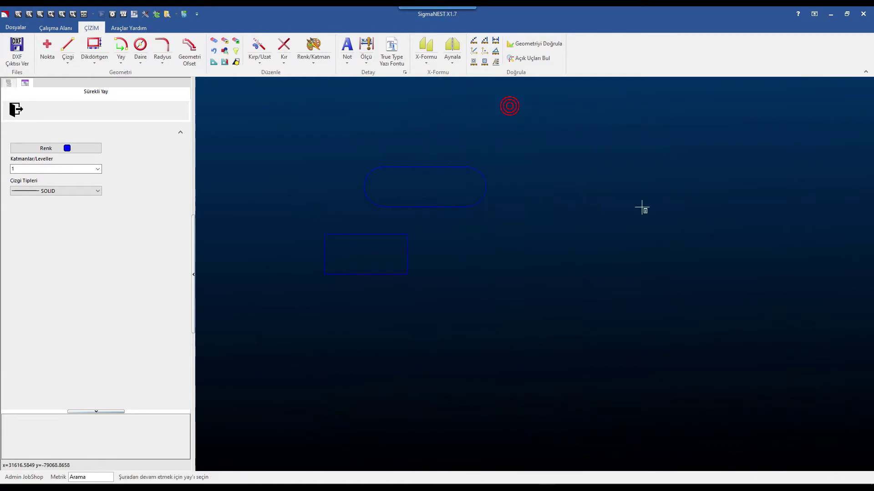
click(677, 220)
click(639, 195)
right_click(501, 152)
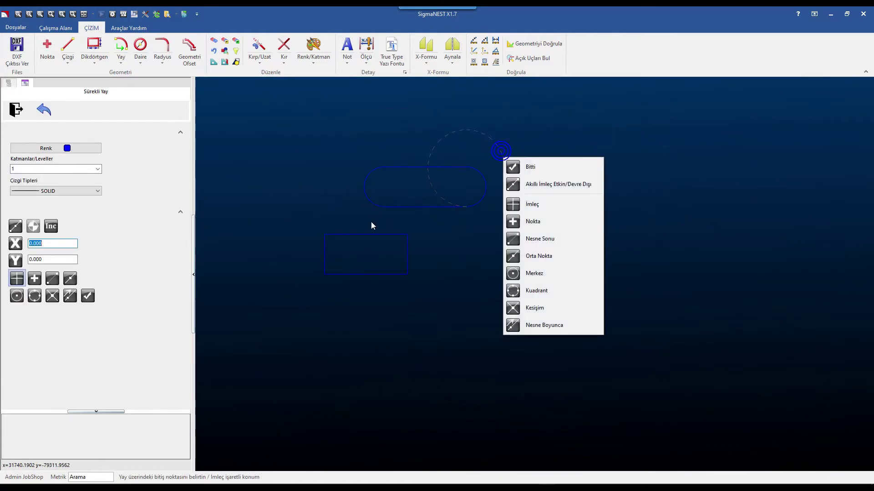
click(518, 167)
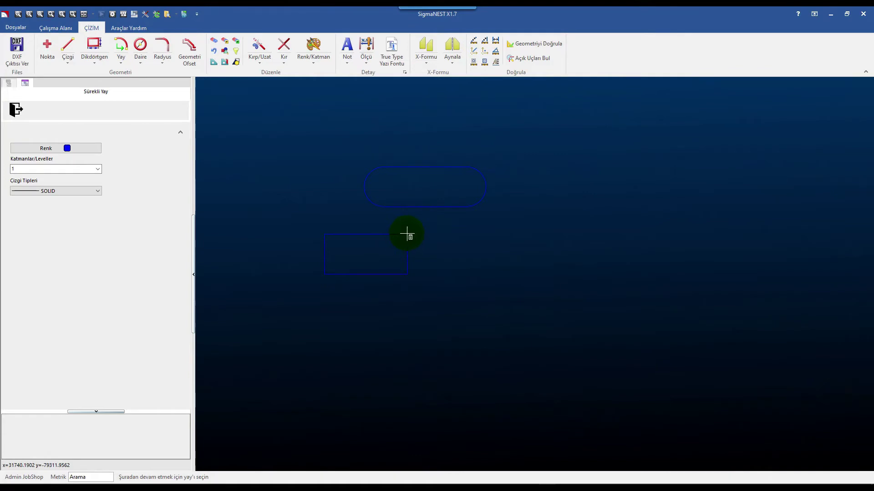
Step: Draw a continuous arc chain curving down, right and up around the rectangle, ending in a loop
click(406, 234)
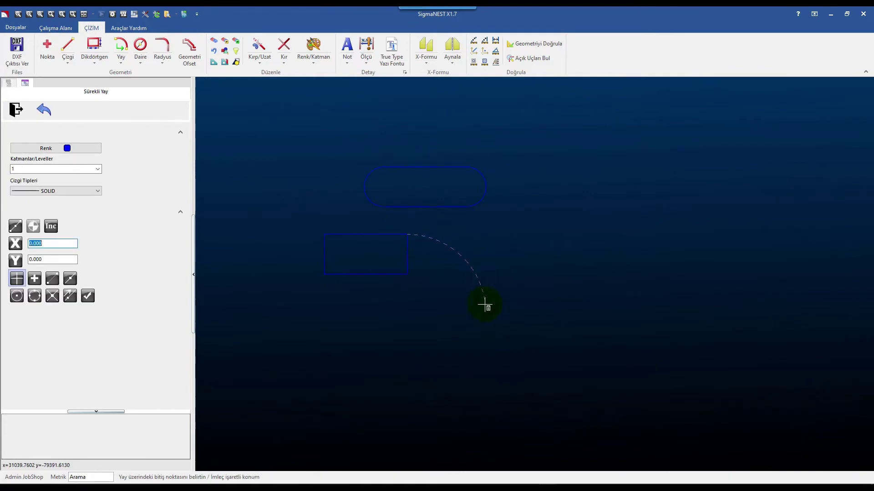
click(449, 351)
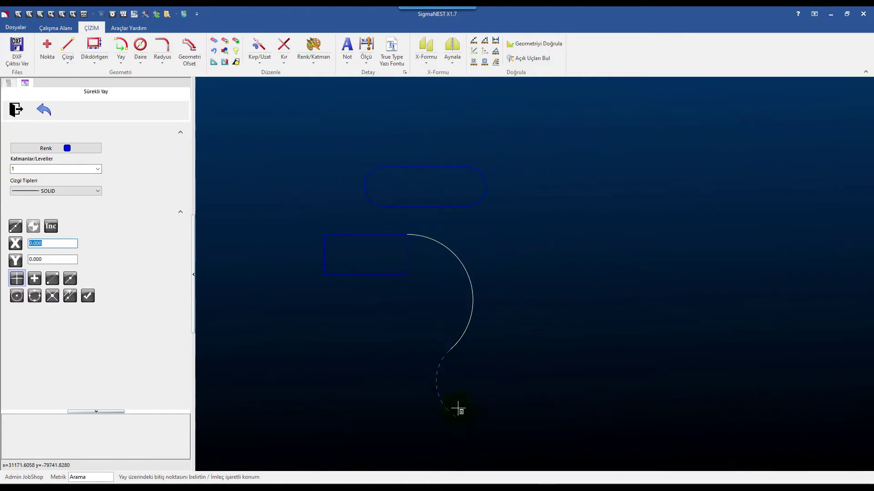
click(522, 423)
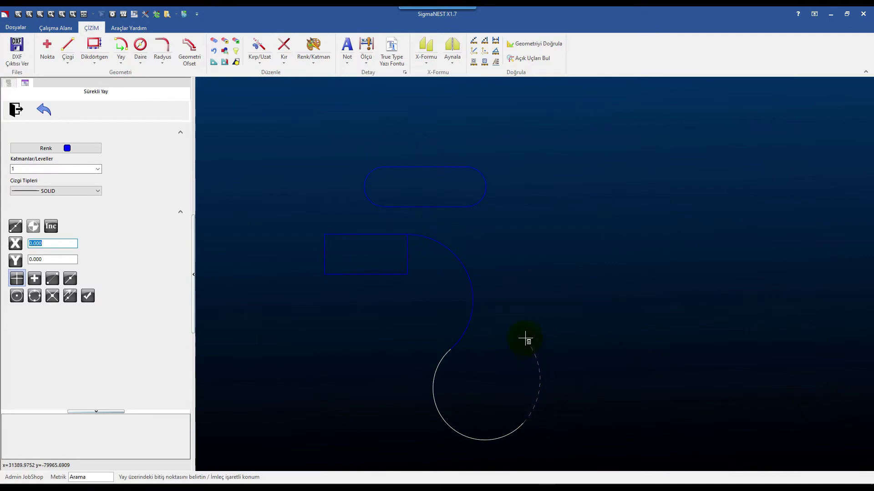
click(688, 379)
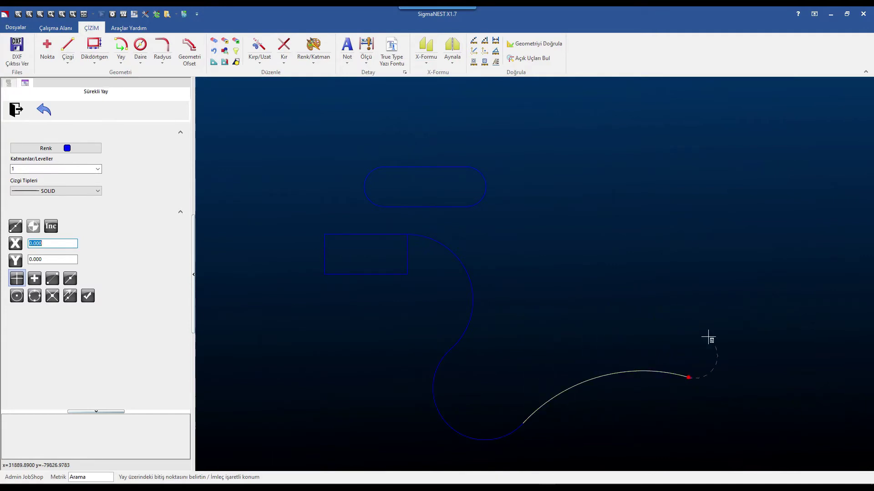
click(728, 257)
click(728, 122)
scroll(623, 240, up, 2)
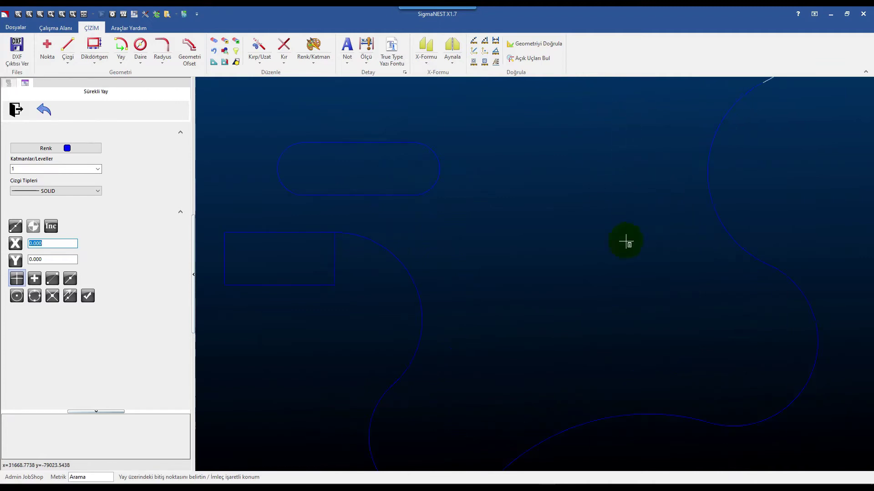
scroll(614, 221, down, 4)
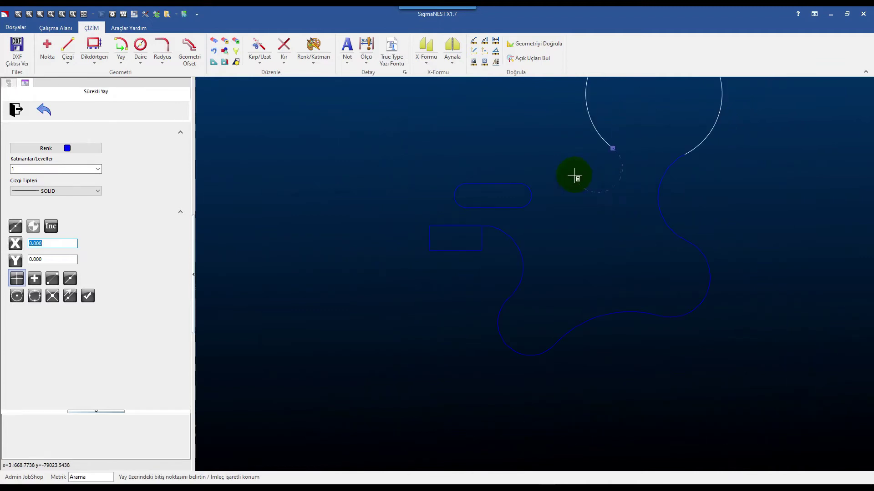
click(580, 199)
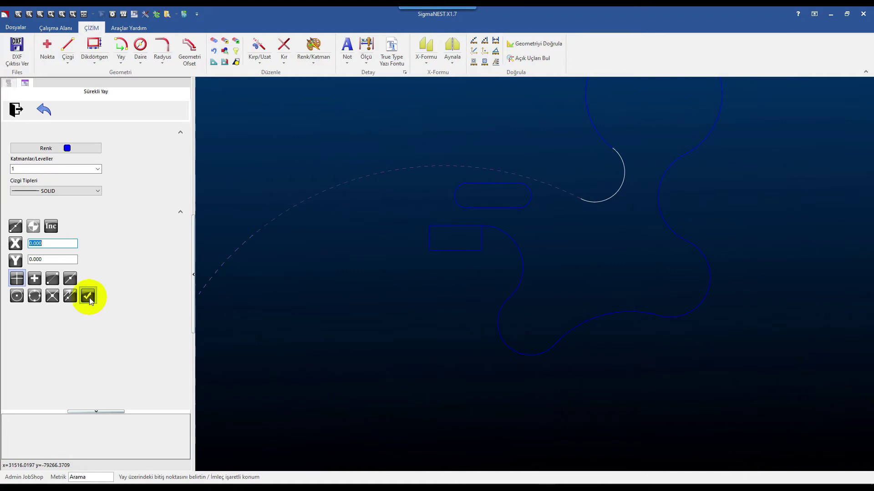
right_click(560, 250)
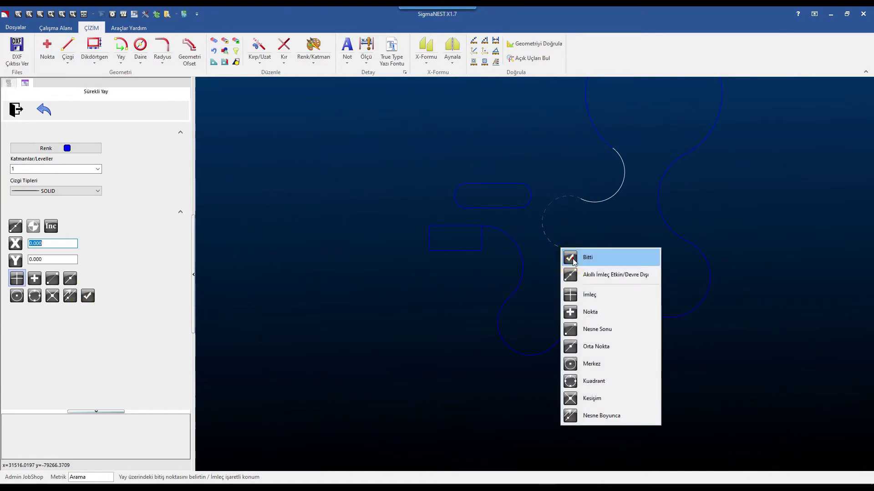
click(568, 256)
scroll(563, 259, down, 2)
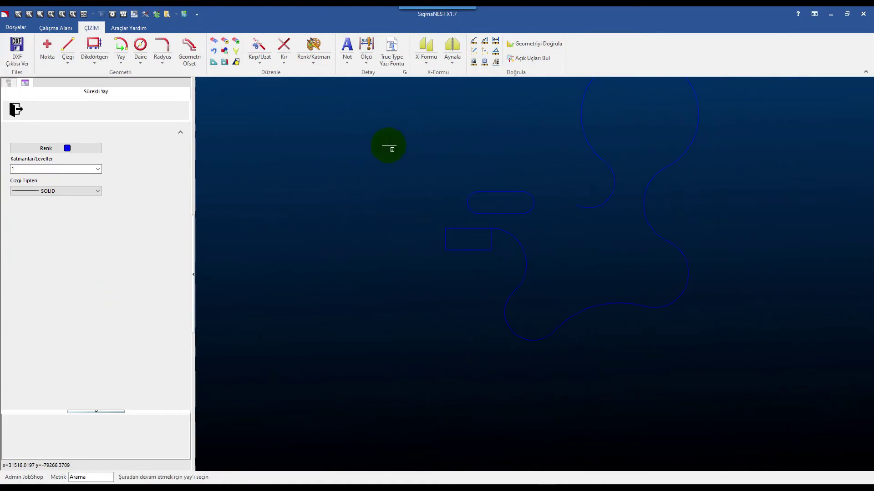
Step: Window-select and delete the looped curve and S-curve in Sil mode
click(211, 40)
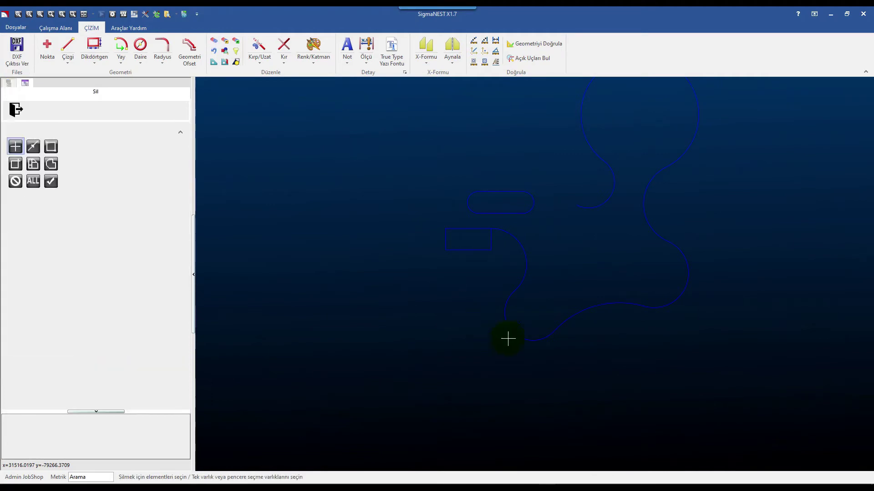
drag(692, 166, 618, 382)
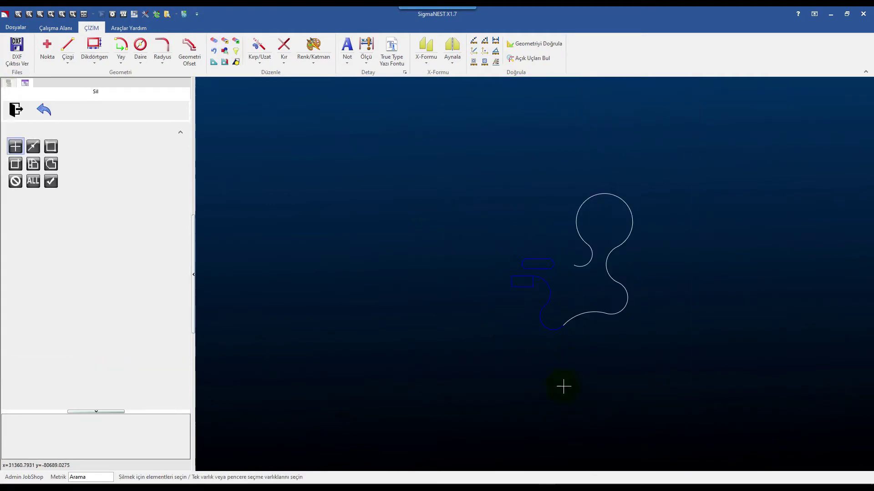
click(545, 307)
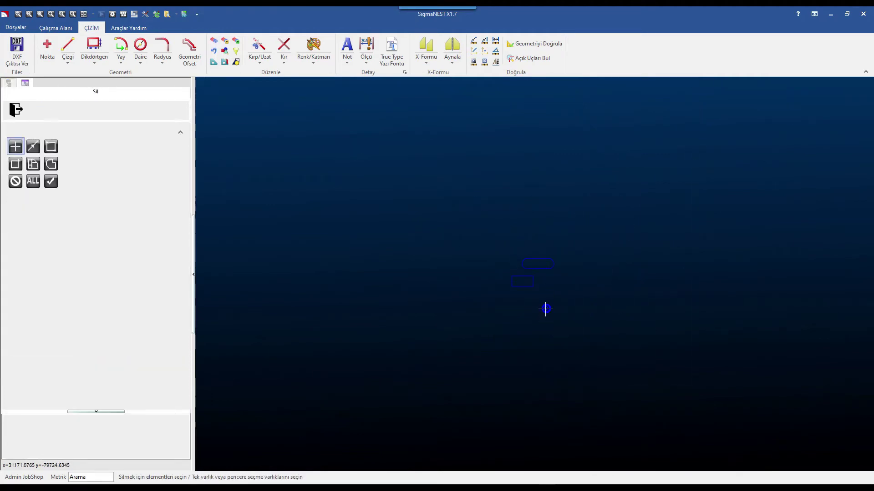
click(121, 54)
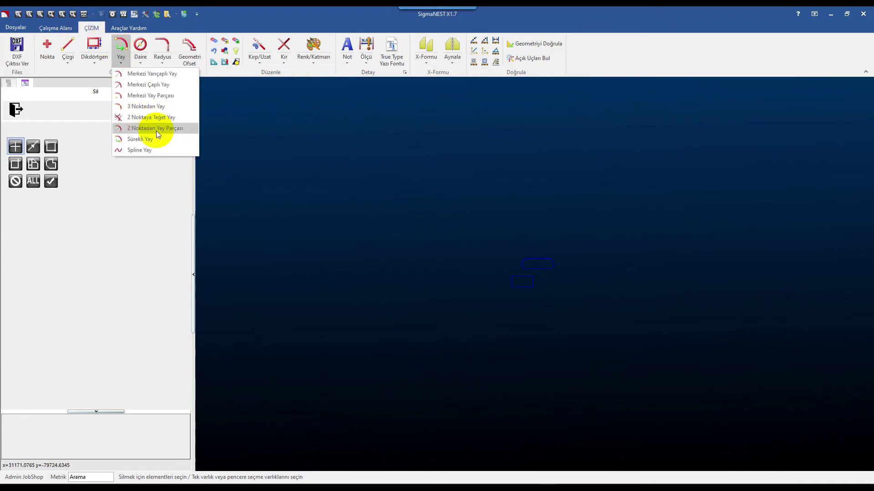
Step: Switch to the Spline tool and set arcs between nodes to 2
click(154, 148)
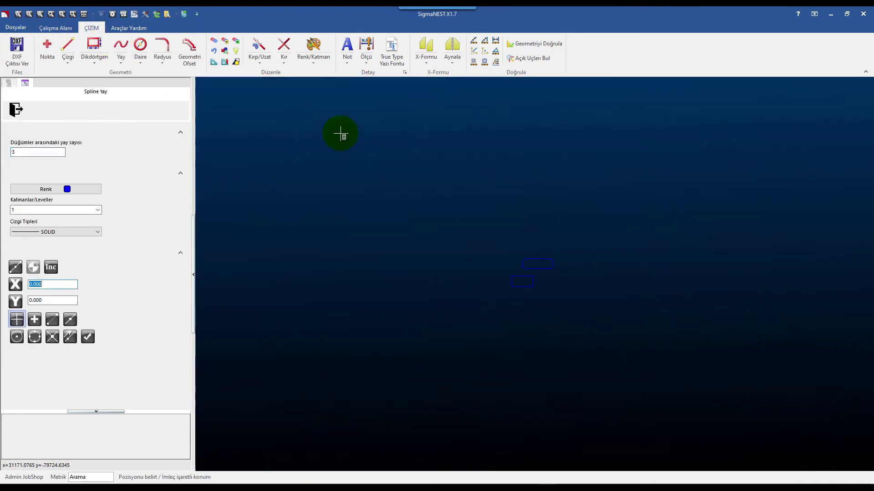
click(44, 151)
double_click(44, 151)
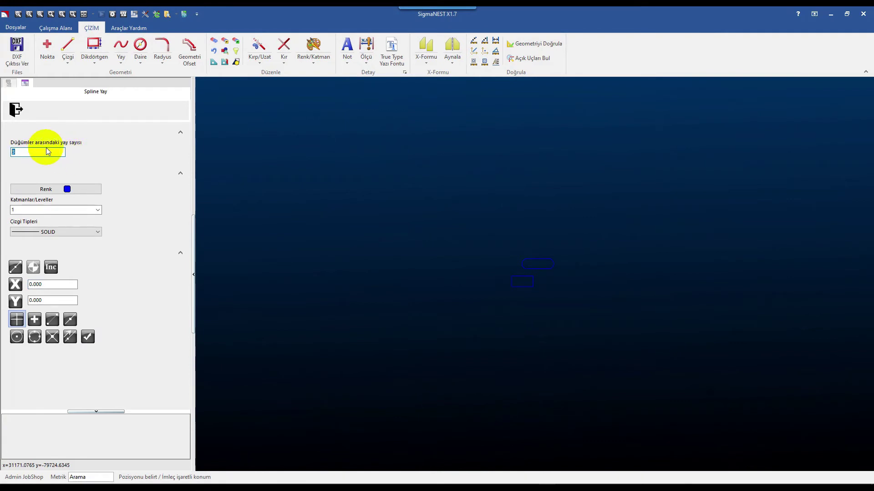
text(2)
key(Return)
Step: Draw a wavy spline through six nodes zigzagging across the canvas
click(364, 132)
click(407, 258)
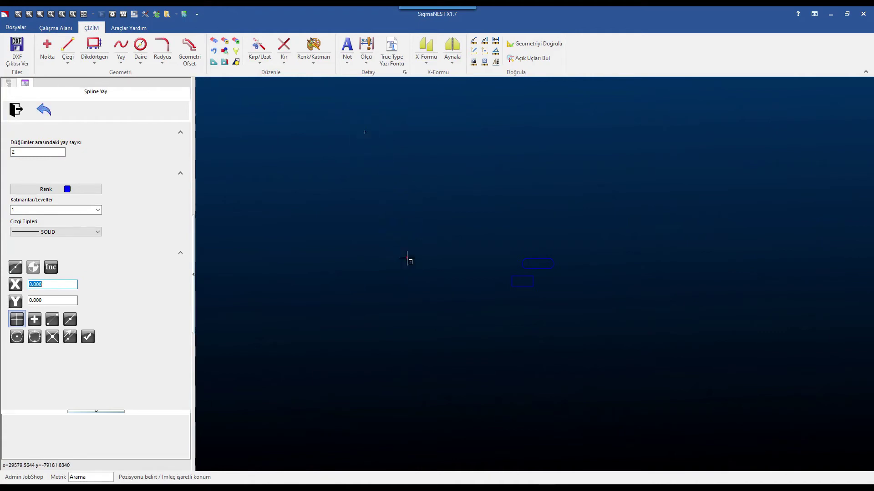
click(552, 137)
click(640, 262)
click(734, 136)
click(802, 281)
click(88, 337)
Step: Erase all geometry on the canvas with a window selection using Sil
click(16, 109)
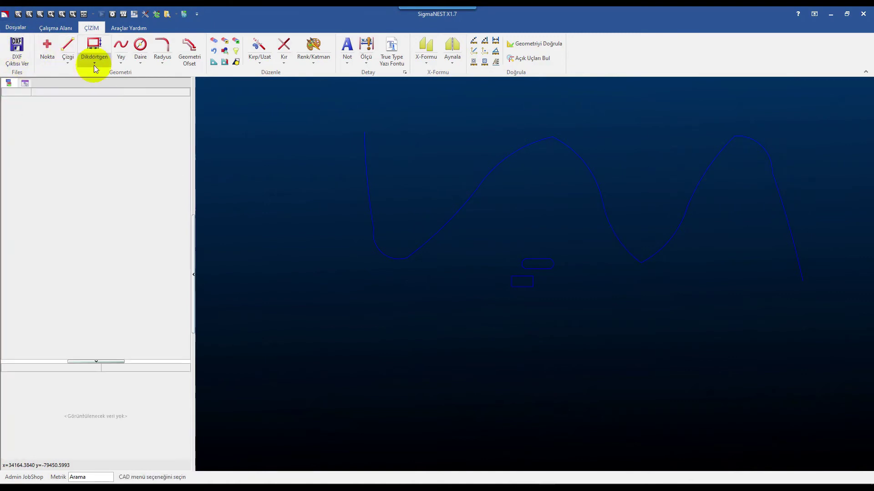
click(214, 43)
drag(303, 129, 867, 369)
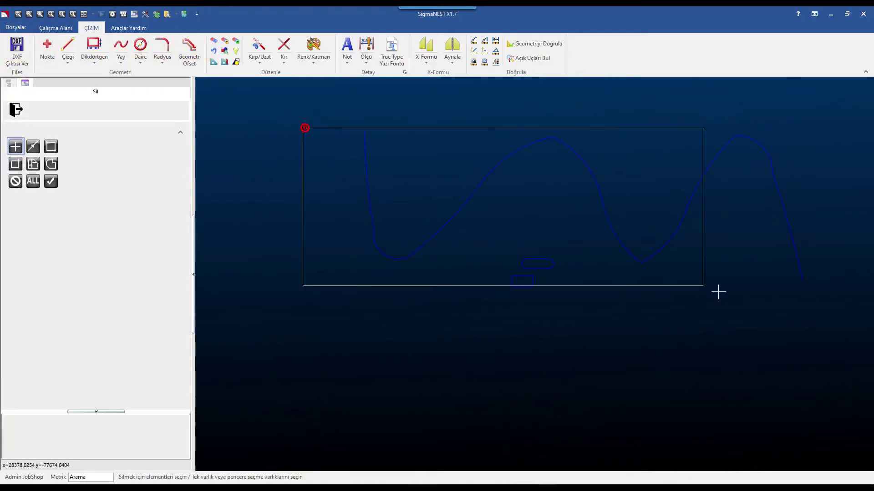
key(Return)
click(121, 61)
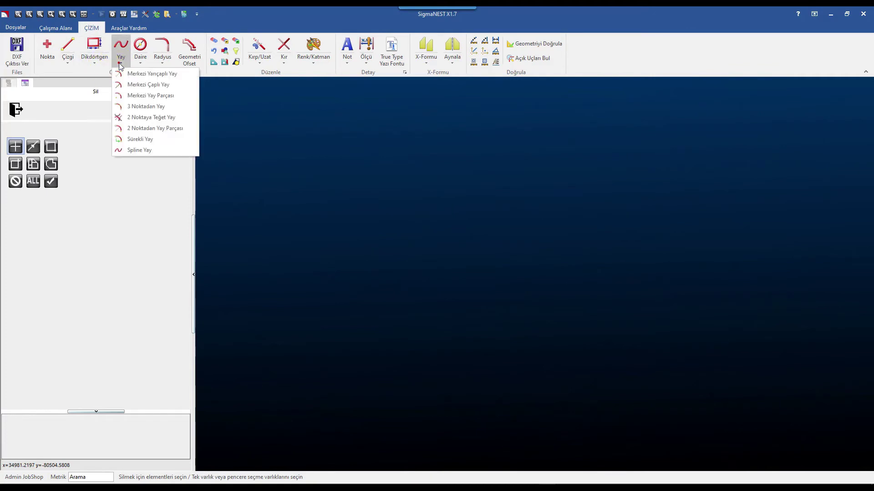
Step: Choose the centre-radius circle tool (Merkezi Yarıçaplı Daire) with radius 120
click(289, 196)
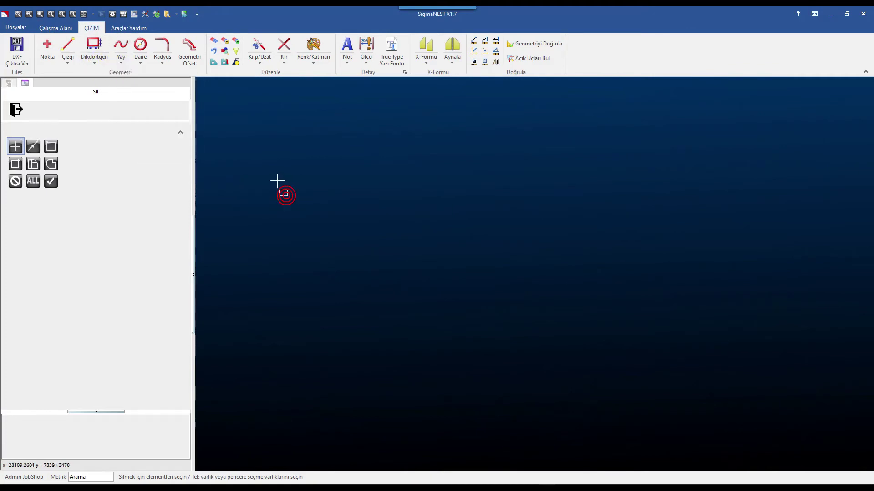
click(141, 59)
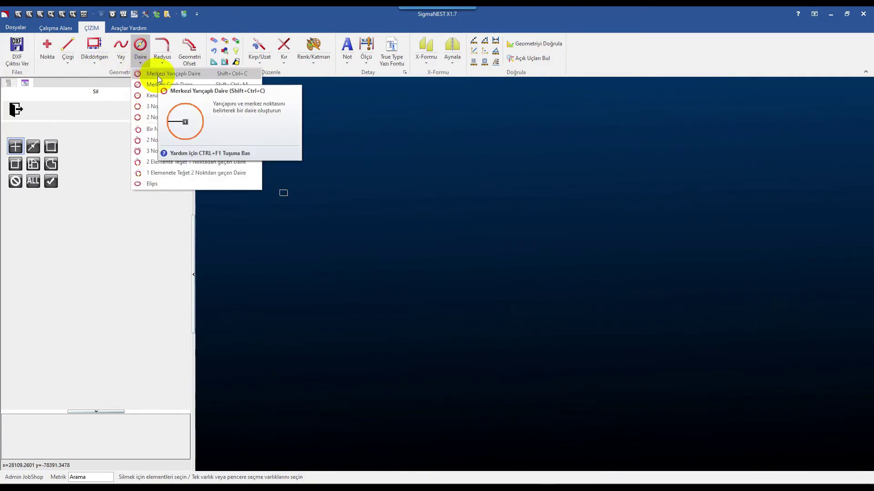
click(158, 76)
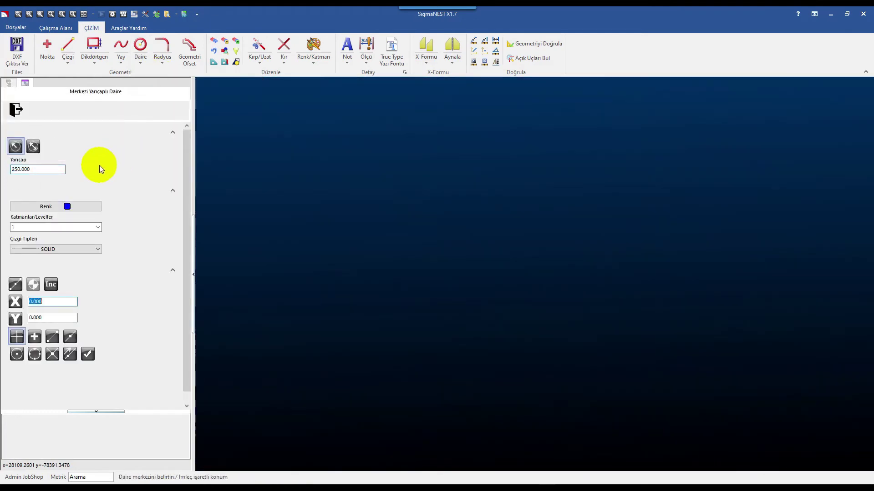
double_click(37, 169)
text(120)
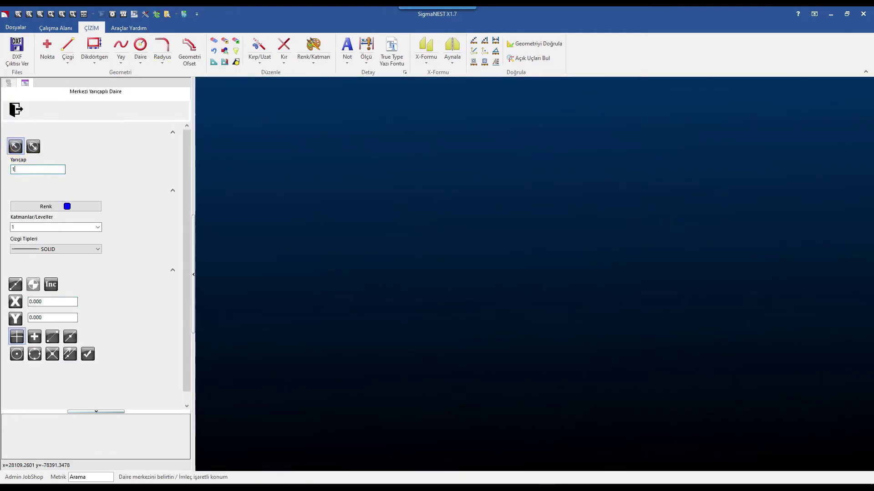
key(Return)
Step: Place four radius-120 circles at the corners of a square
click(352, 207)
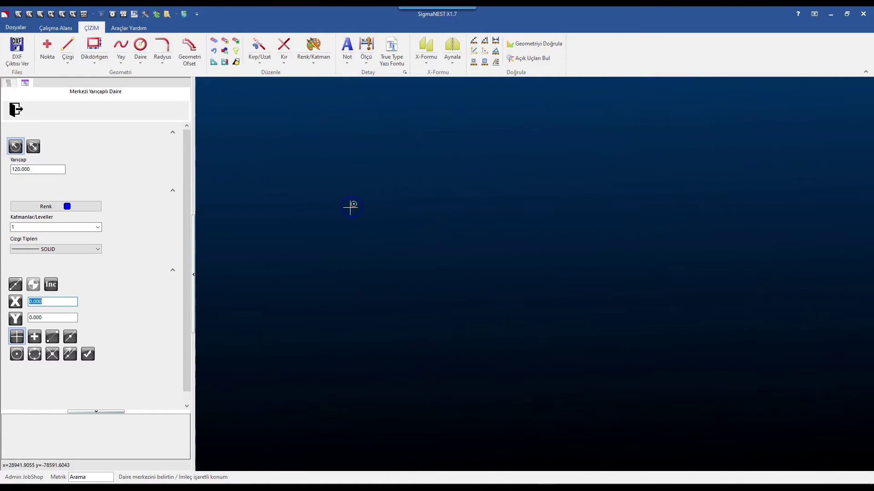
click(351, 241)
click(407, 201)
click(408, 241)
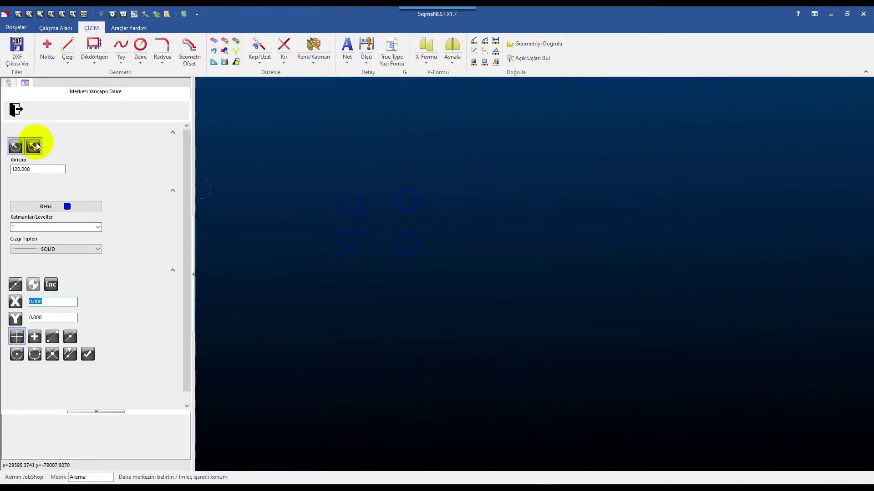
click(140, 48)
Step: Draw 300-diameter circles centred on the lower-right, upper-right and lower-left small circles
click(161, 89)
click(33, 146)
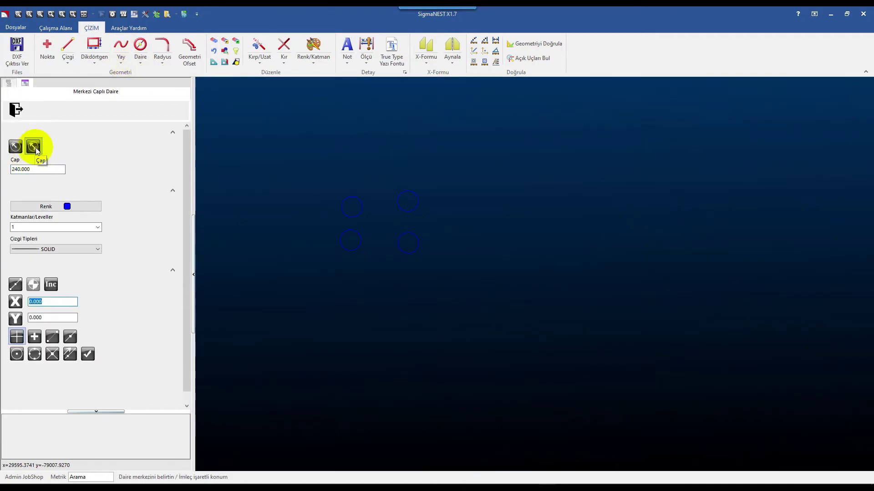
double_click(30, 172)
text(300)
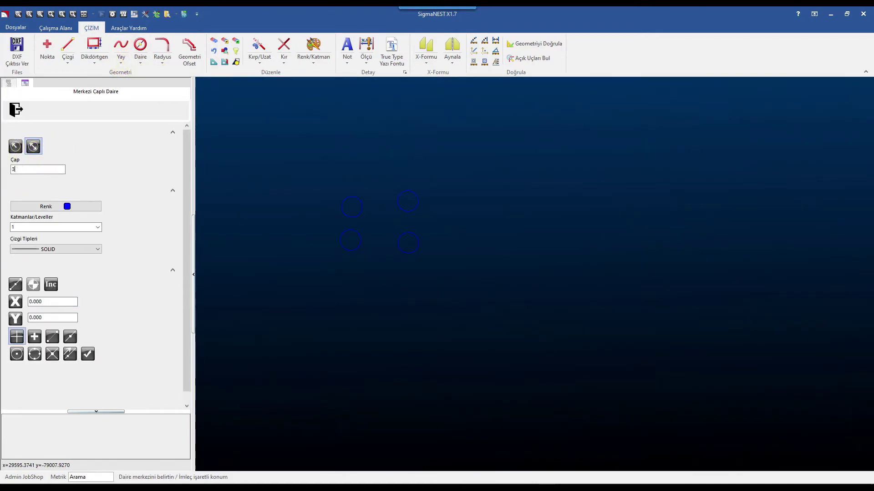
key(Return)
click(407, 243)
click(406, 200)
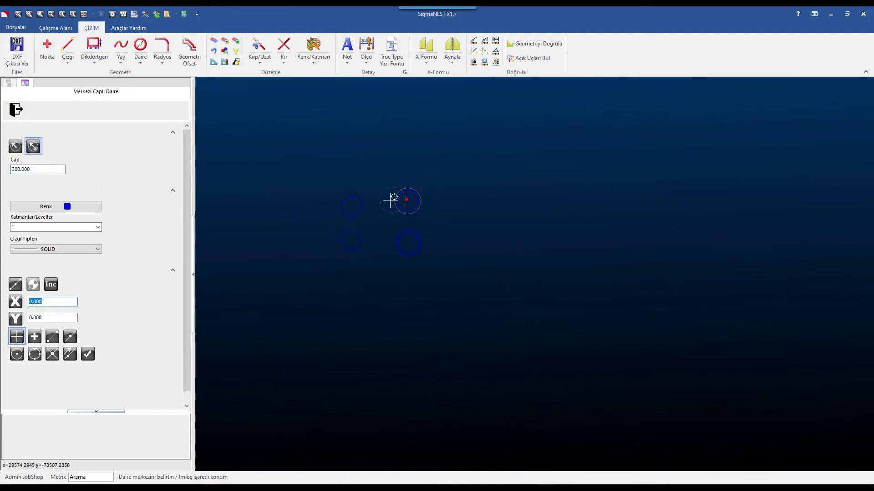
click(351, 240)
click(143, 62)
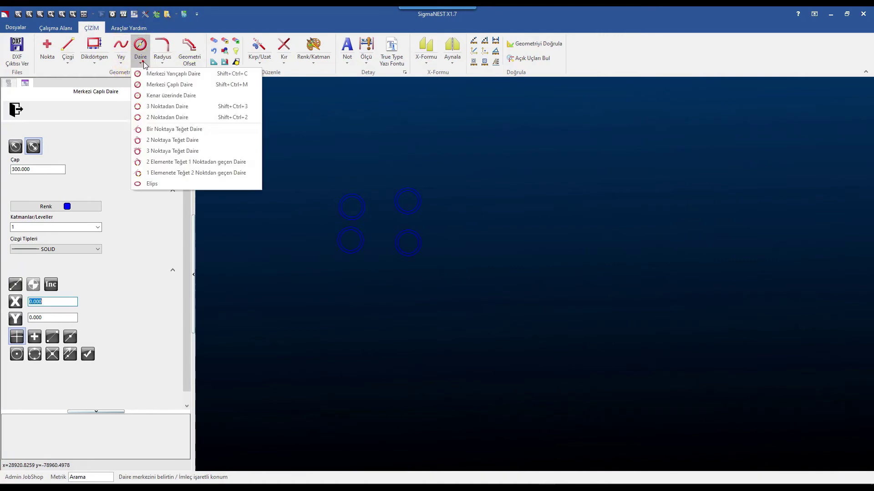
Step: Draw centre-and-edge-point rings: two around the upper-left circles, one around the lower-right circles
click(181, 97)
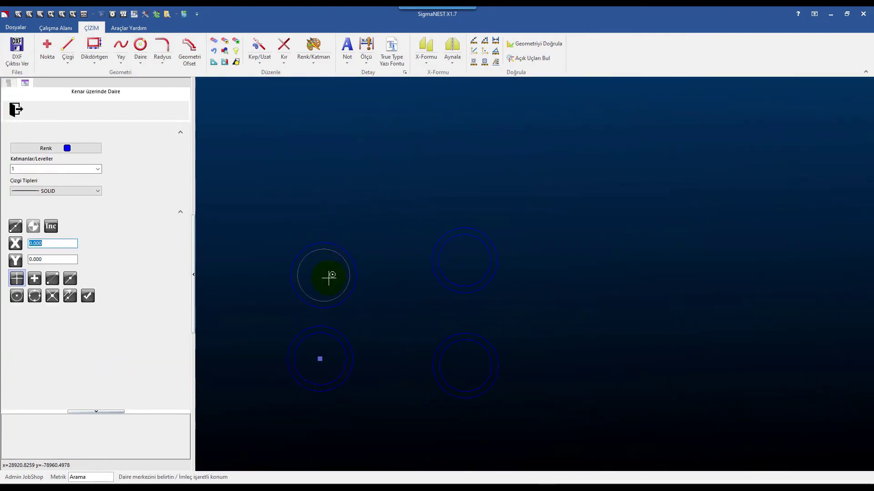
click(323, 275)
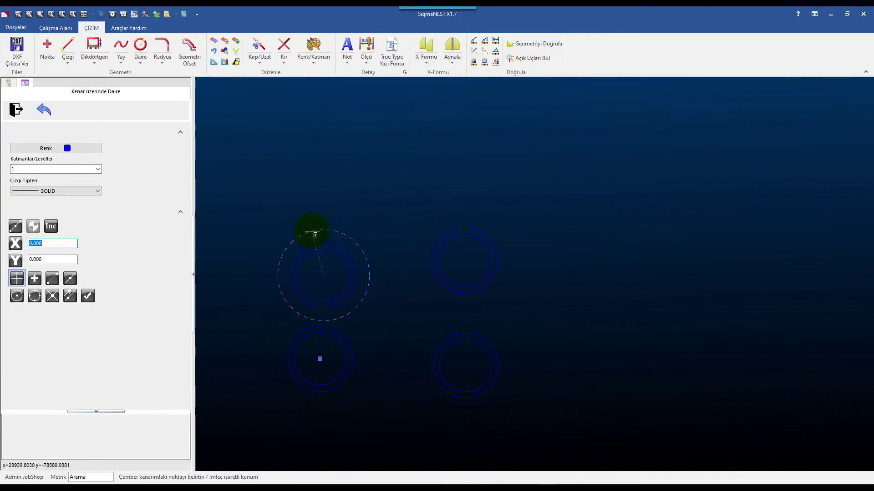
click(312, 235)
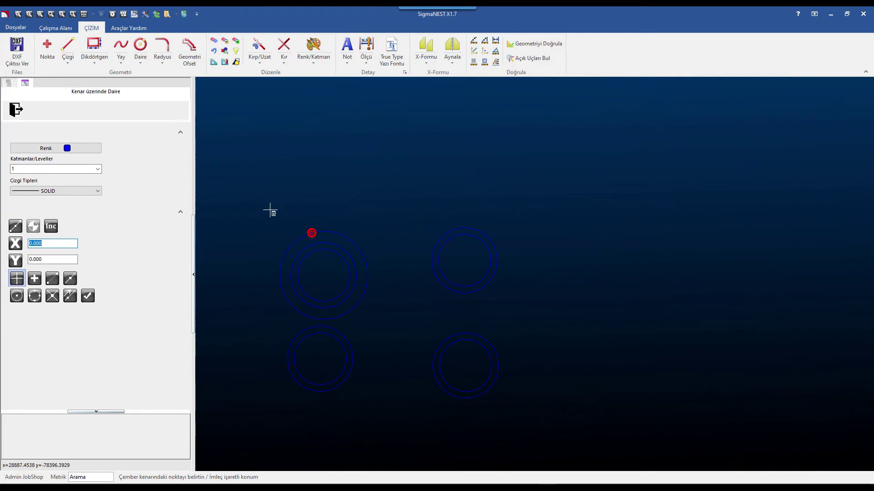
click(324, 275)
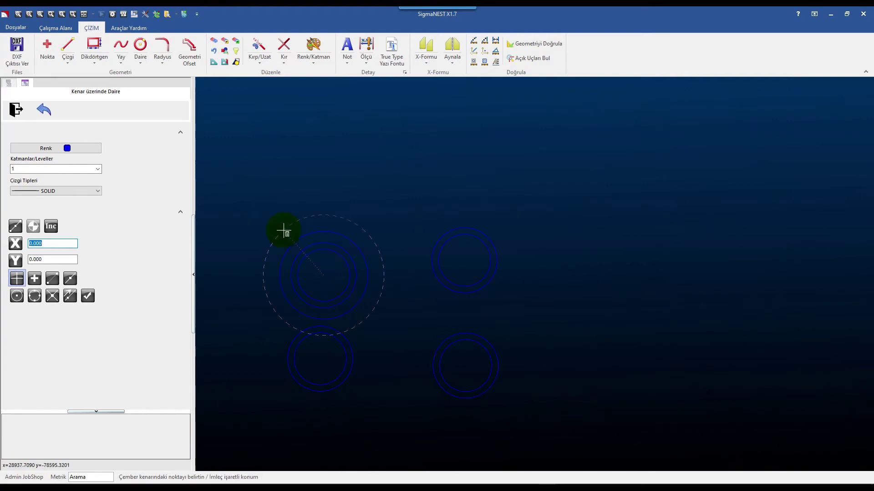
click(376, 276)
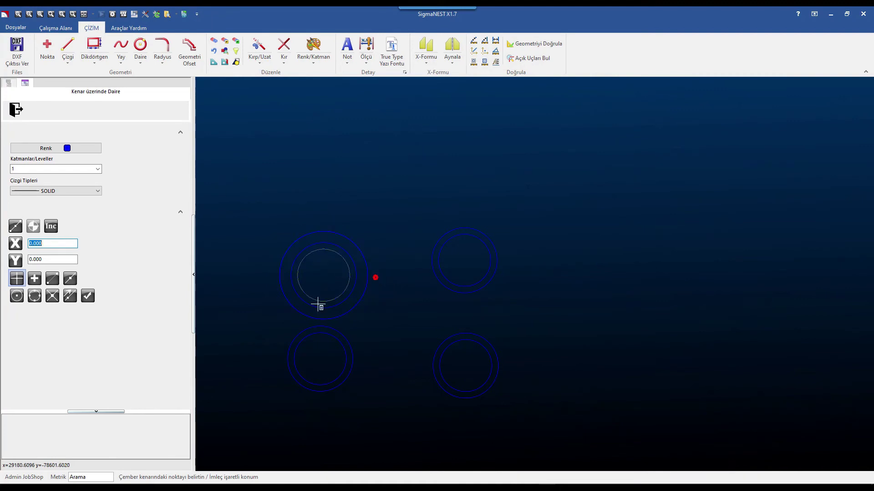
scroll(391, 179, down, 1)
click(446, 315)
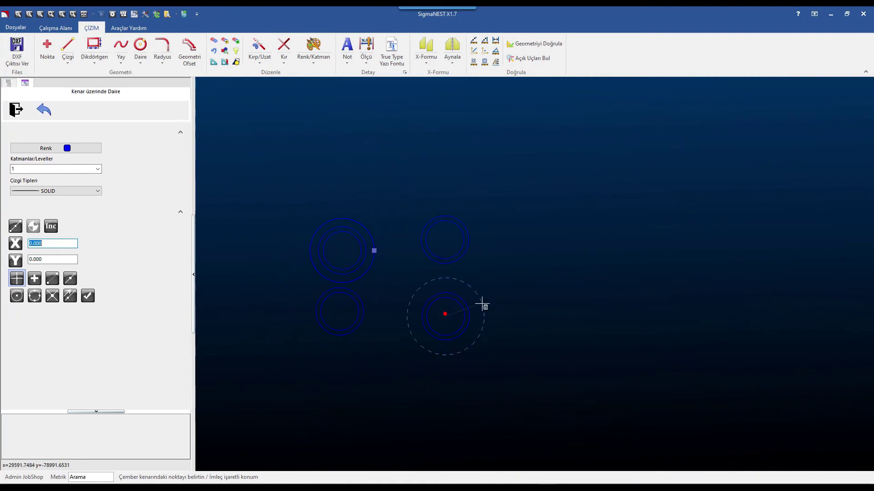
click(480, 317)
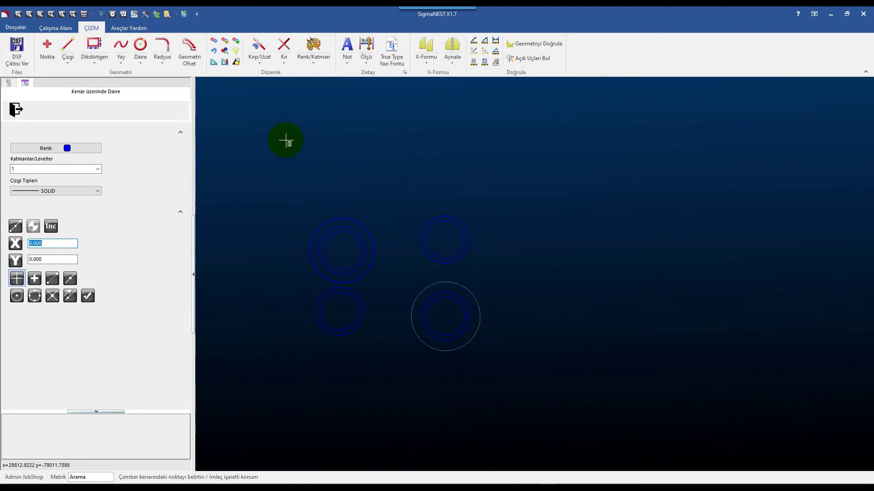
click(140, 62)
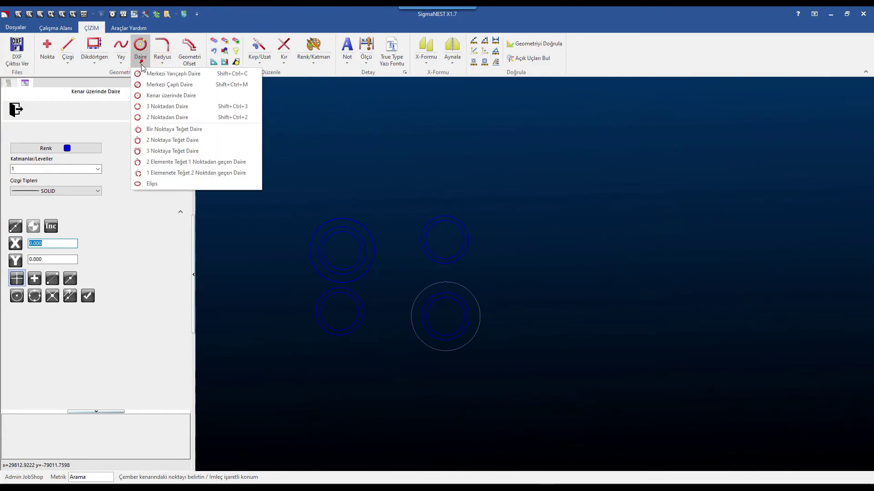
Step: Draw two-point circles at top right and a small one bridging the upper and lower middle circles
click(175, 118)
click(538, 180)
click(595, 182)
scroll(436, 273, up, 2)
scroll(436, 273, up, 1)
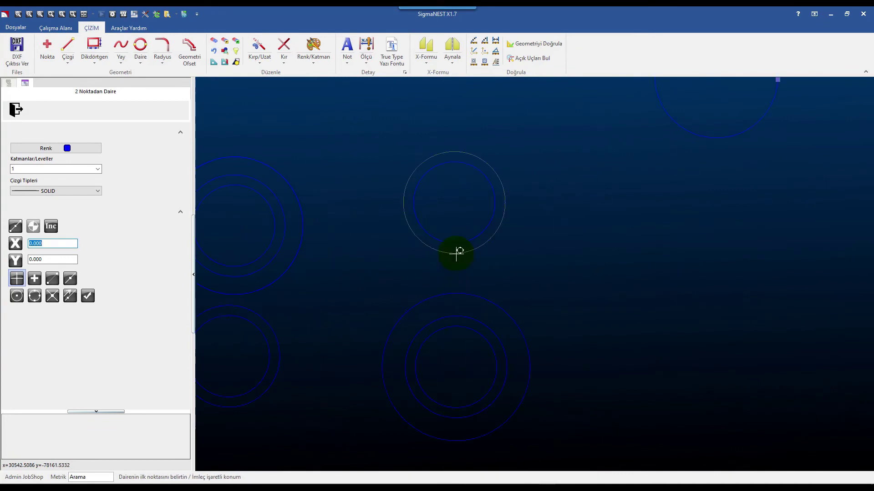
click(457, 254)
click(457, 293)
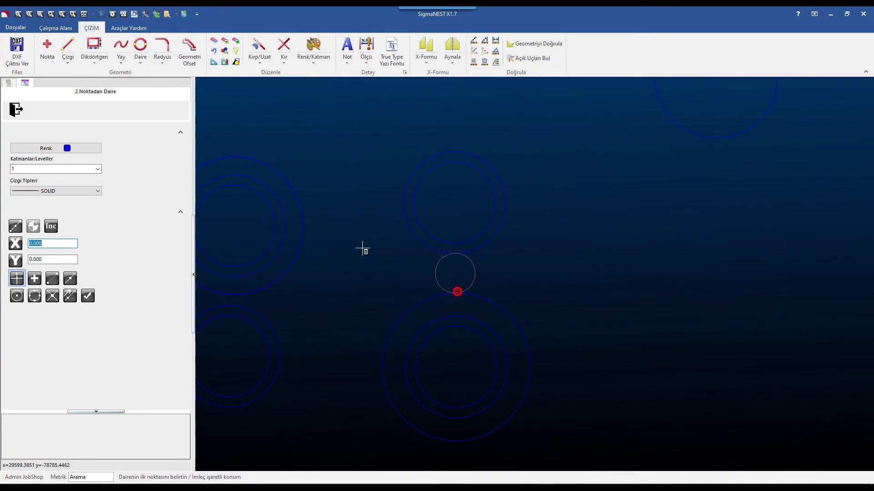
click(263, 314)
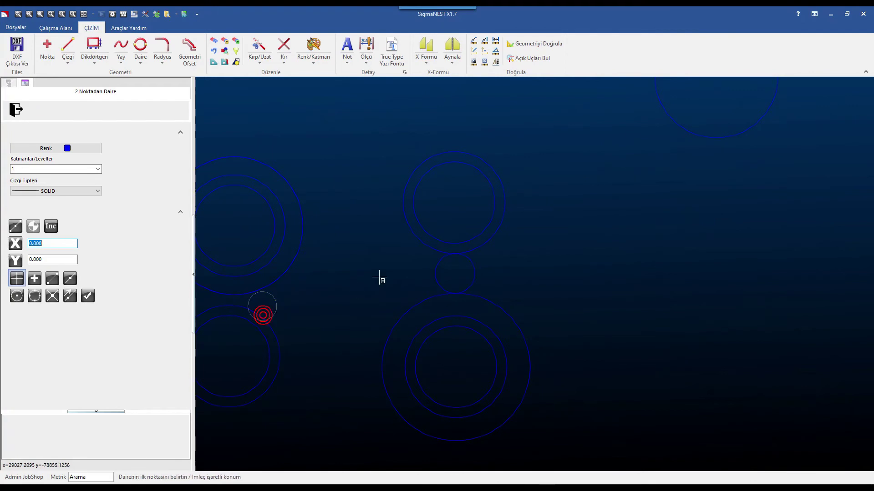
scroll(662, 191, down, 2)
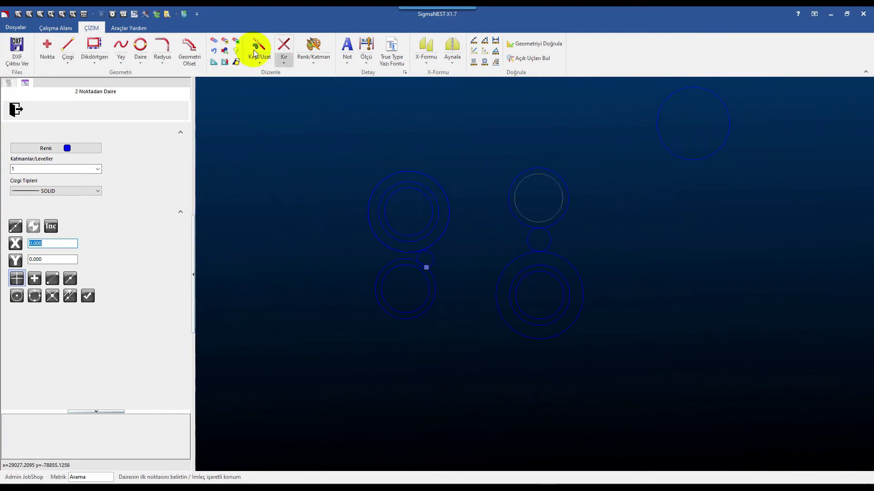
Step: Draw a large circle tangent to the left ring group with Bir Noktaya Teğet Daire
click(140, 59)
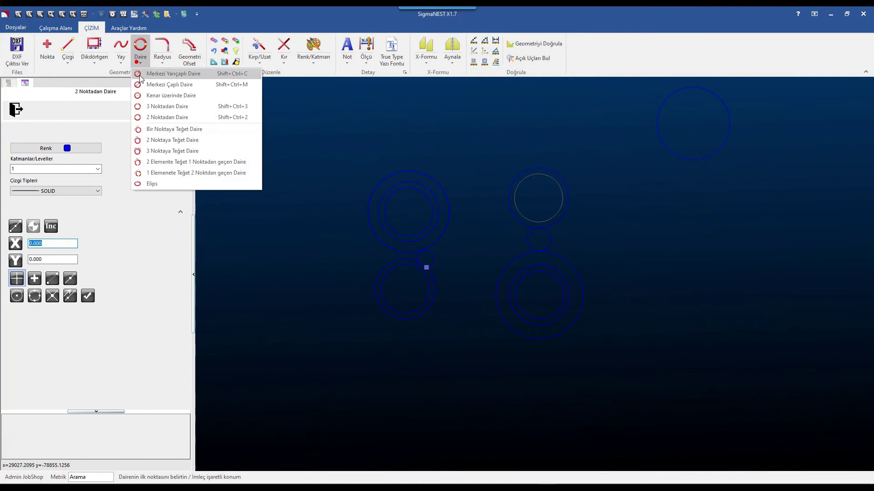
click(175, 129)
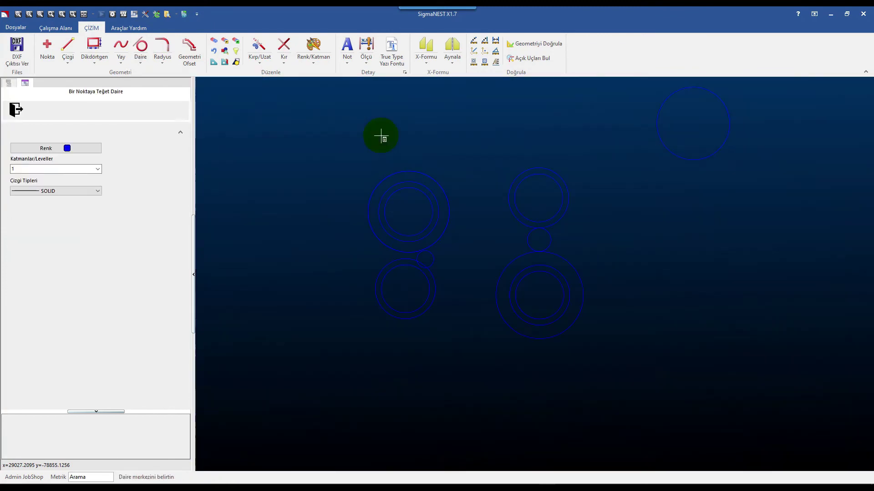
click(402, 163)
right_click(382, 121)
click(407, 168)
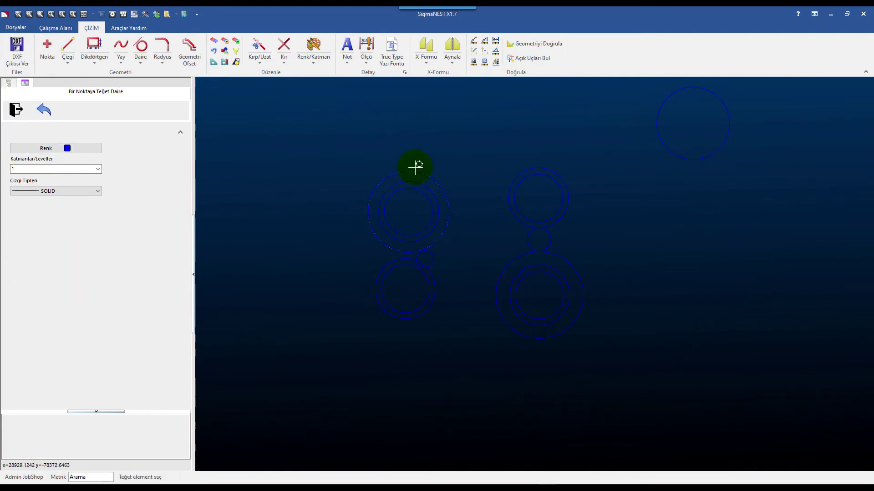
click(396, 213)
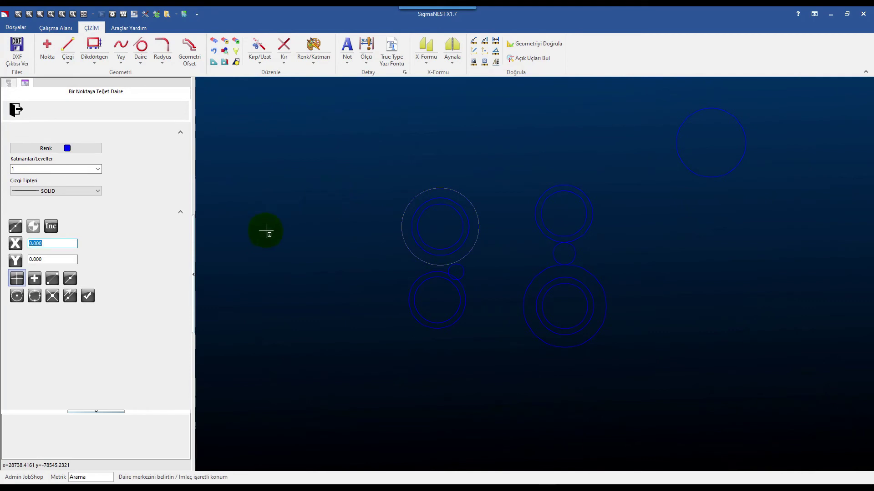
click(421, 228)
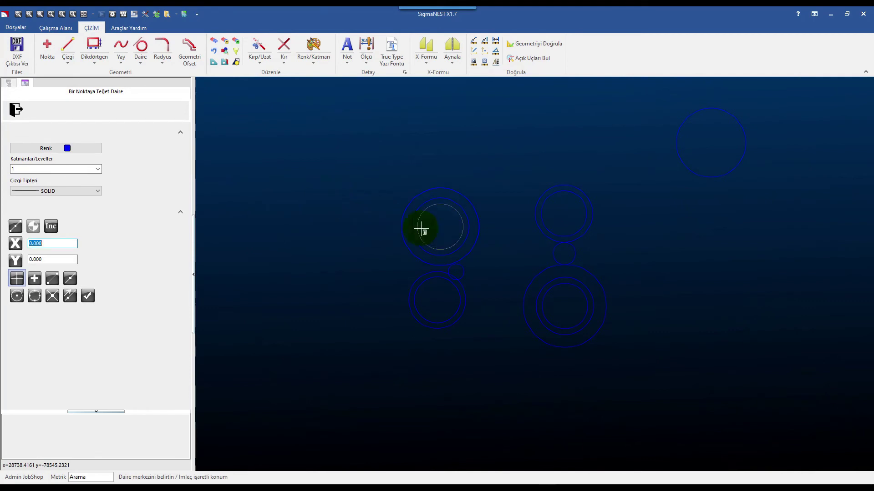
click(329, 231)
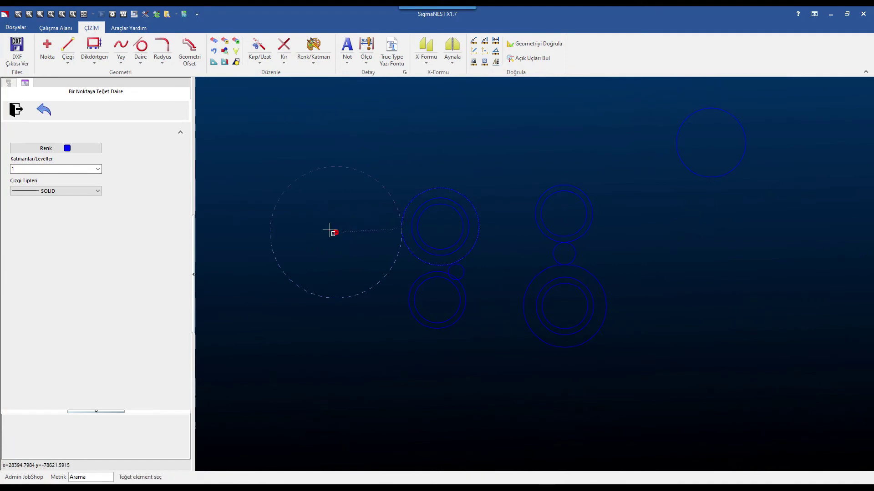
click(337, 201)
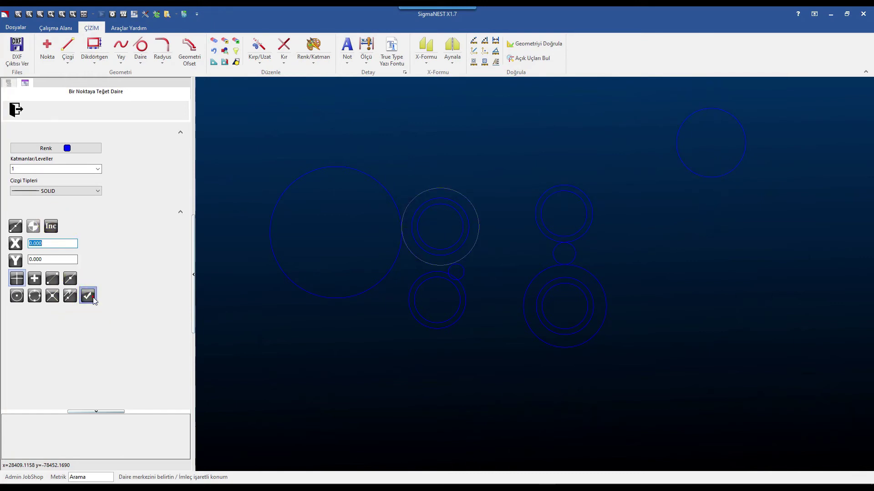
click(87, 296)
Step: Draw a circle below the upper-right circle, touching it from underneath
click(139, 60)
click(708, 226)
click(706, 177)
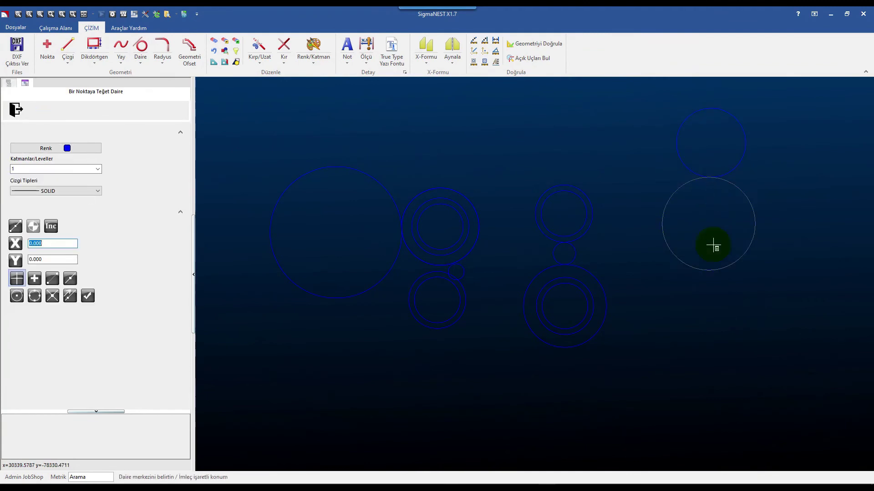
click(140, 59)
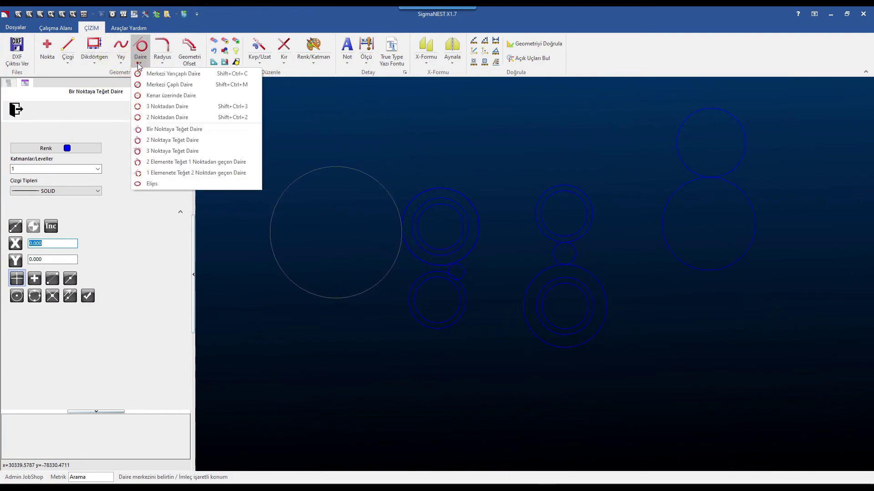
Step: Try a circle tangent to two circles, then place a 250 by 120 rectangle above the circles
click(185, 140)
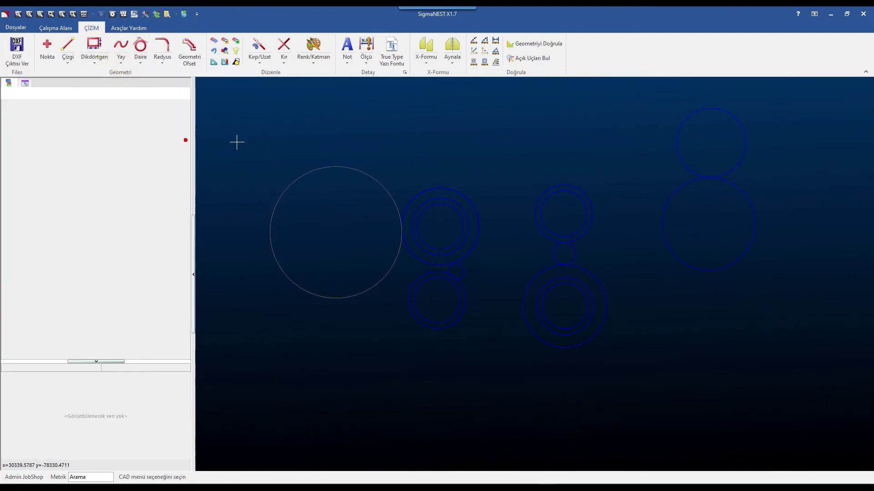
click(478, 212)
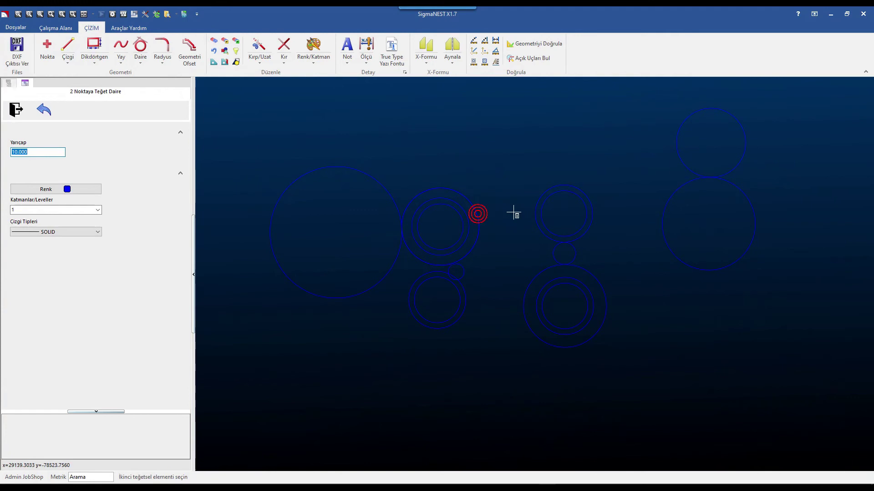
click(532, 211)
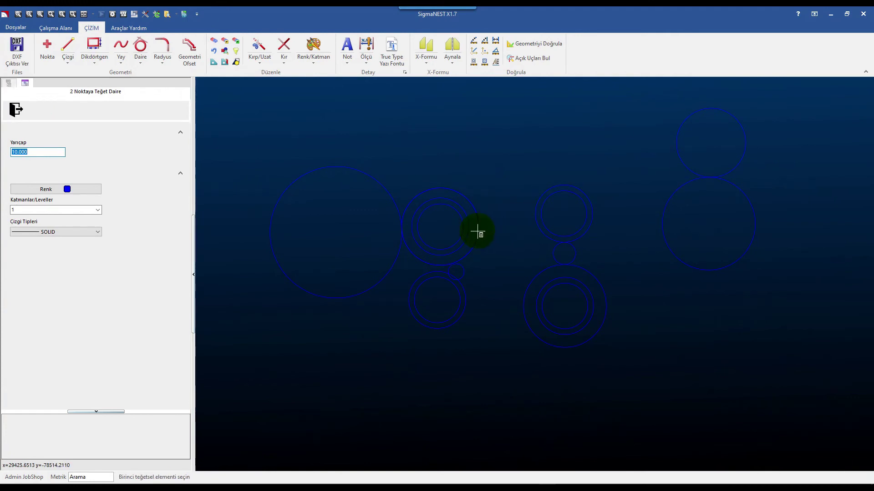
click(42, 151)
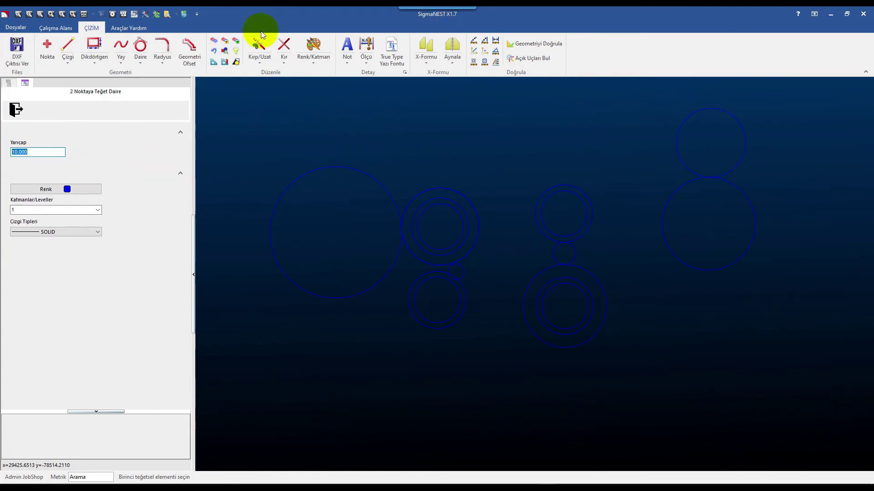
click(94, 46)
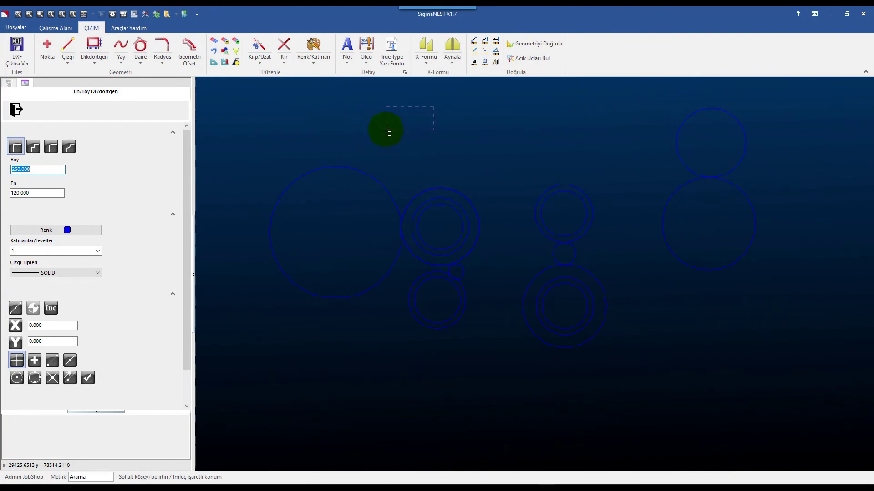
click(386, 131)
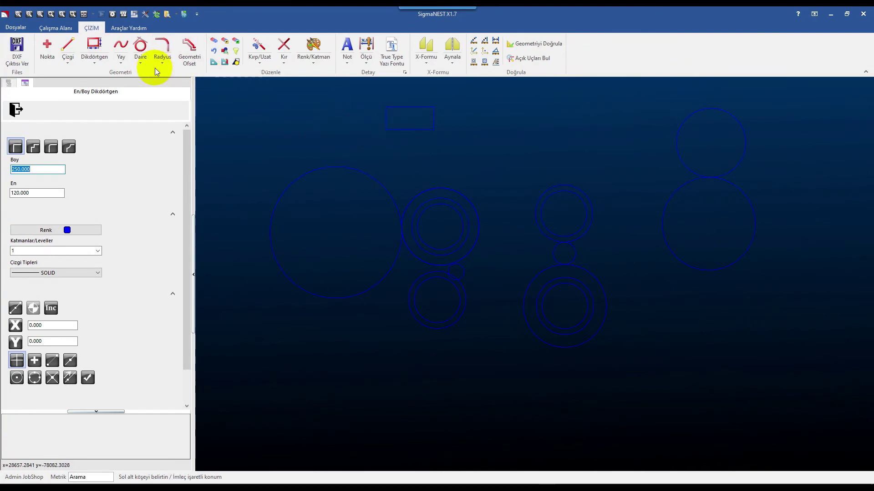
Step: Draw a radius-125 circle tangent to the rectangle's left and right edges
click(143, 61)
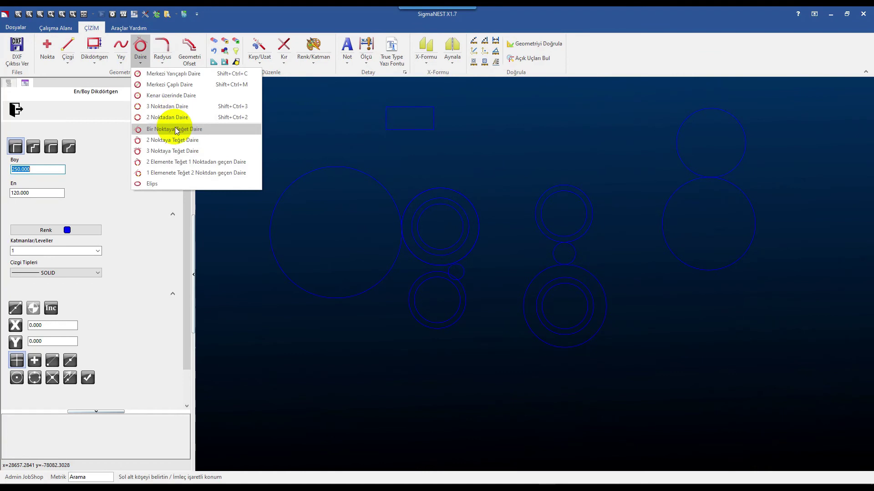
click(179, 141)
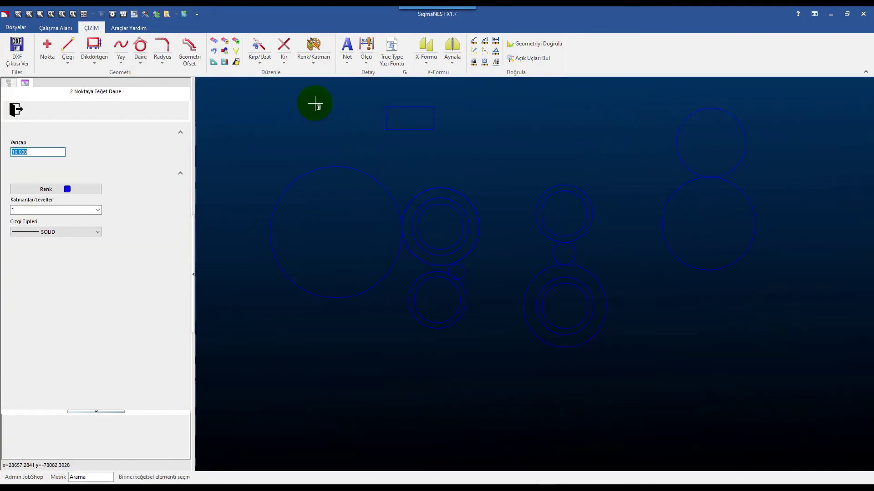
click(32, 152)
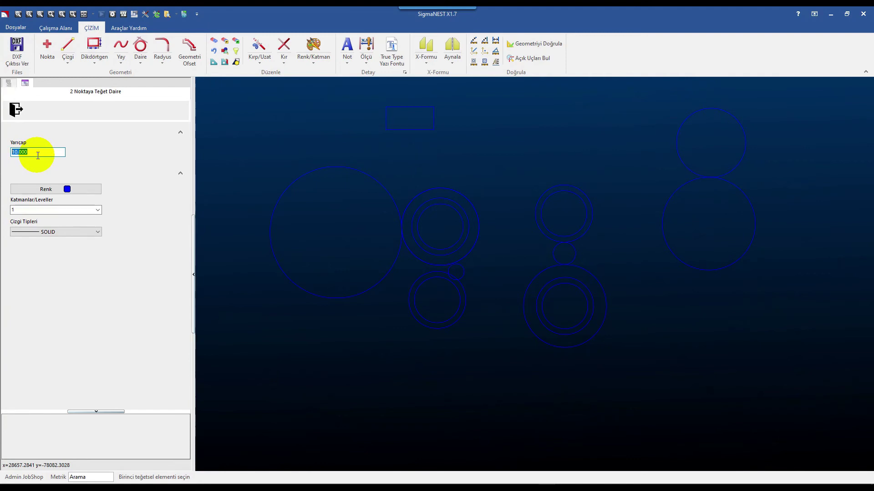
text(125)
scroll(378, 88, up, 2)
click(395, 146)
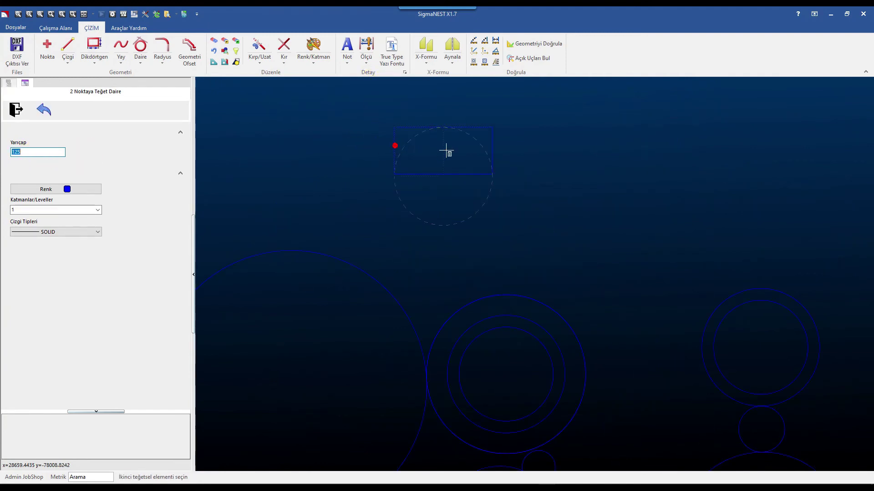
click(448, 174)
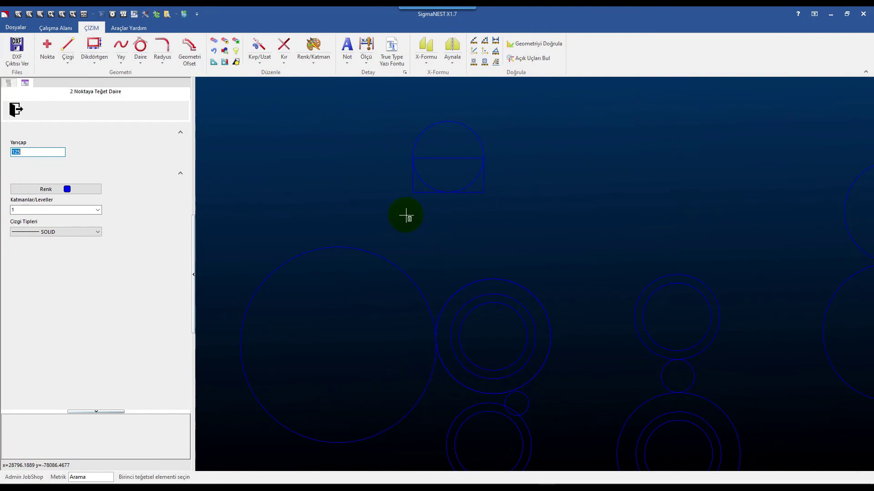
click(142, 64)
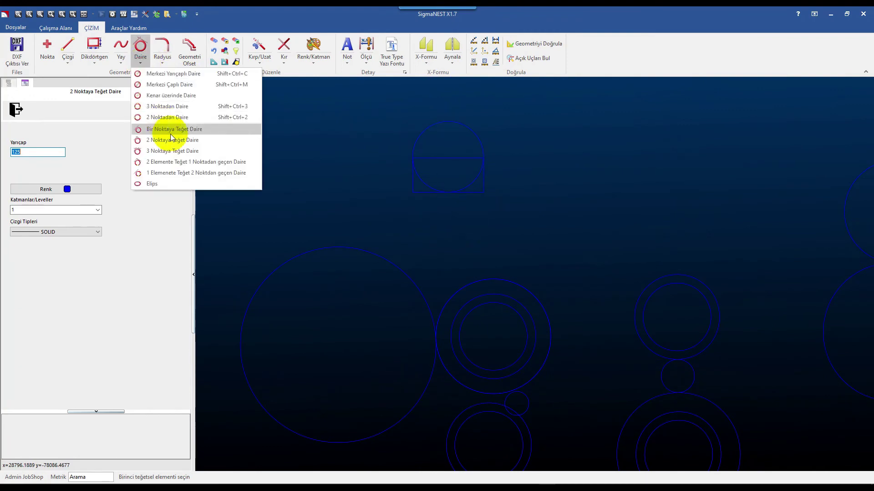
Step: Start a circle tangent to the rectangle's bottom edge, the large left circle and the ring group
click(179, 151)
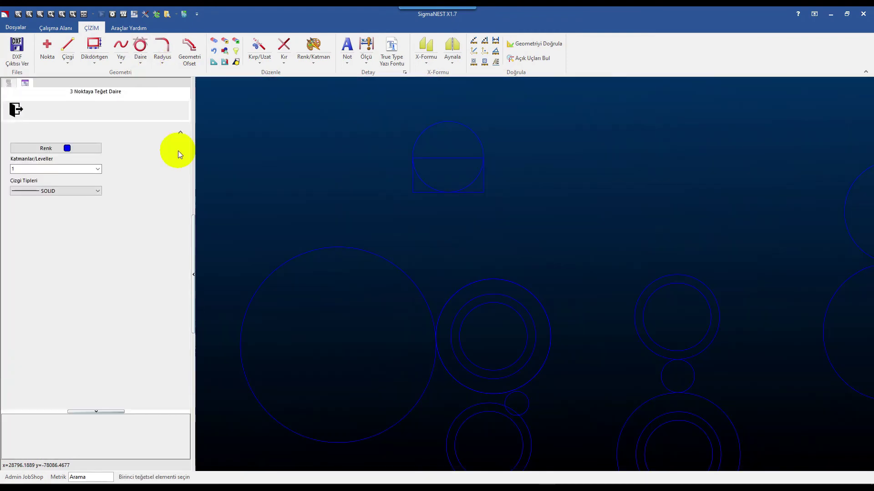
click(422, 197)
click(397, 248)
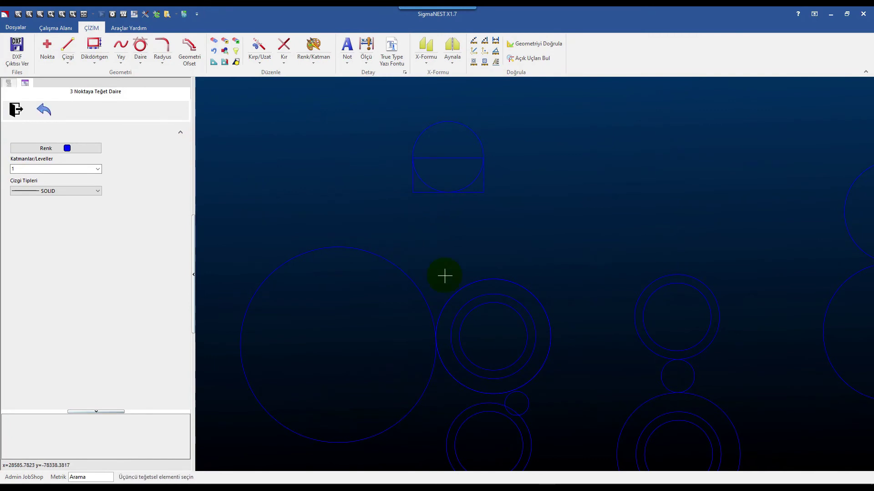
click(460, 264)
click(361, 206)
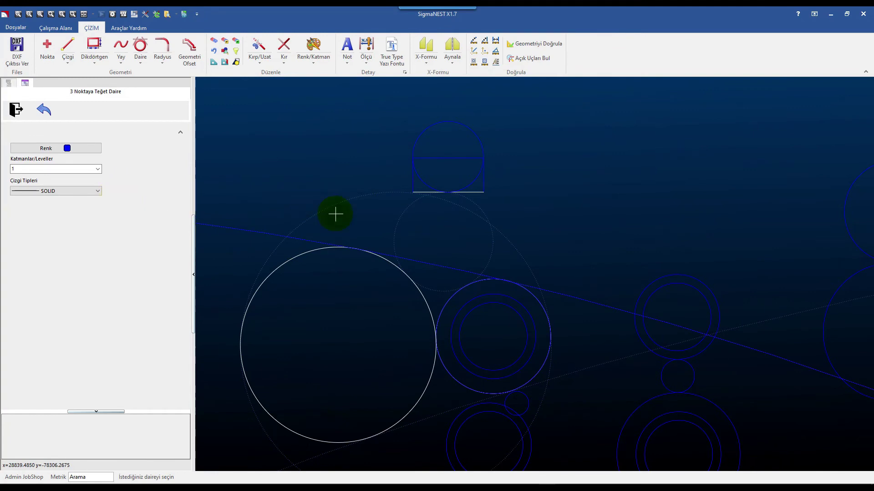
Step: Accept a candidate tangent circle, then delete the oversized result with Sil
scroll(435, 190, down, 5)
scroll(414, 190, down, 2)
scroll(421, 214, down, 2)
scroll(424, 220, down, 3)
scroll(410, 169, down, 3)
click(244, 45)
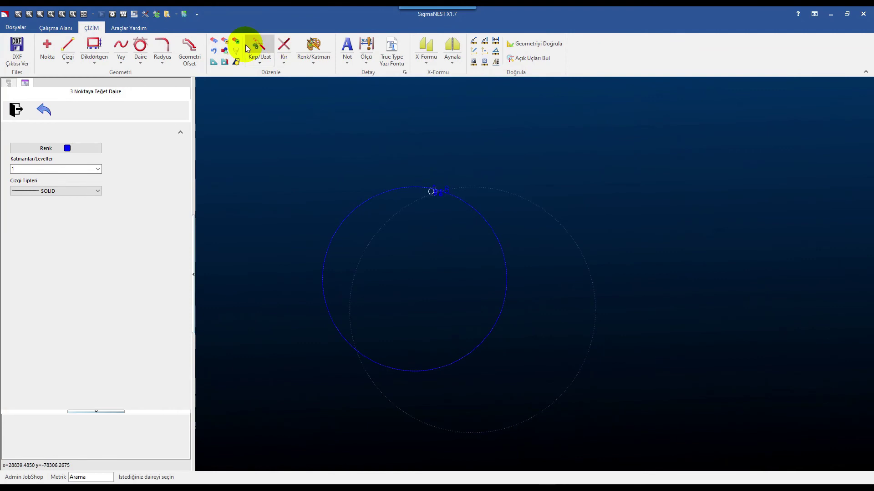
click(213, 42)
click(499, 239)
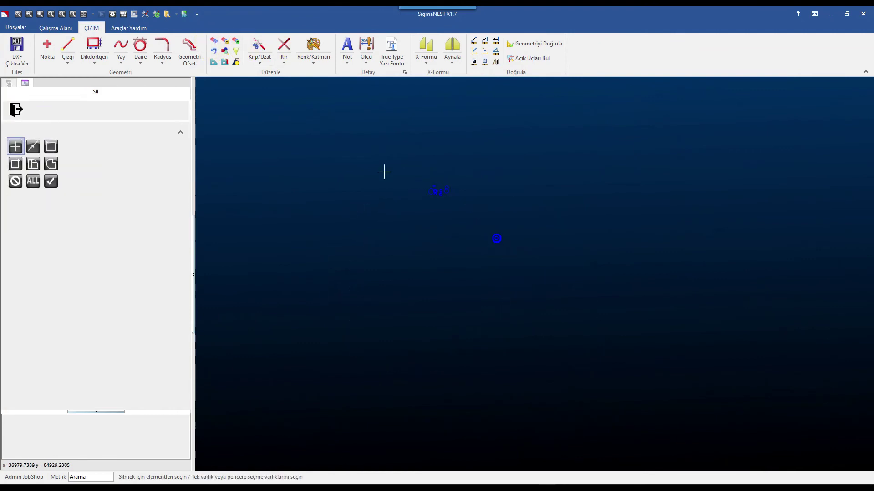
scroll(508, 180, up, 3)
scroll(495, 136, down, 3)
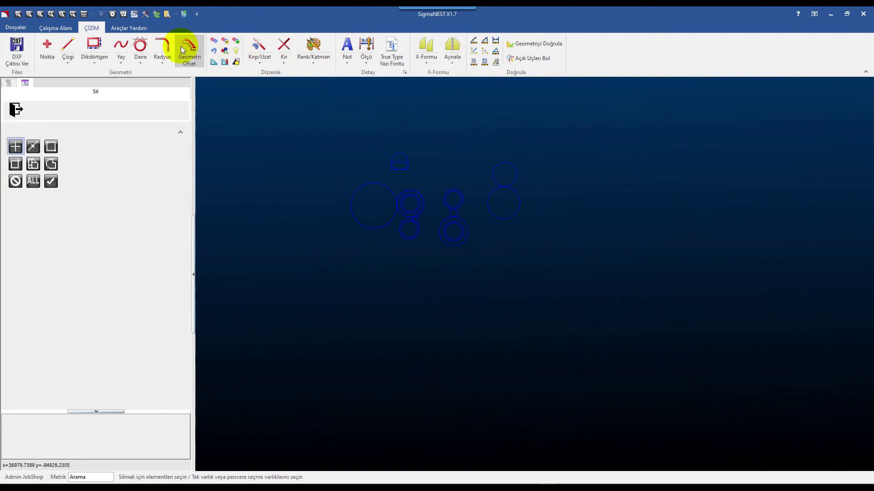
click(140, 64)
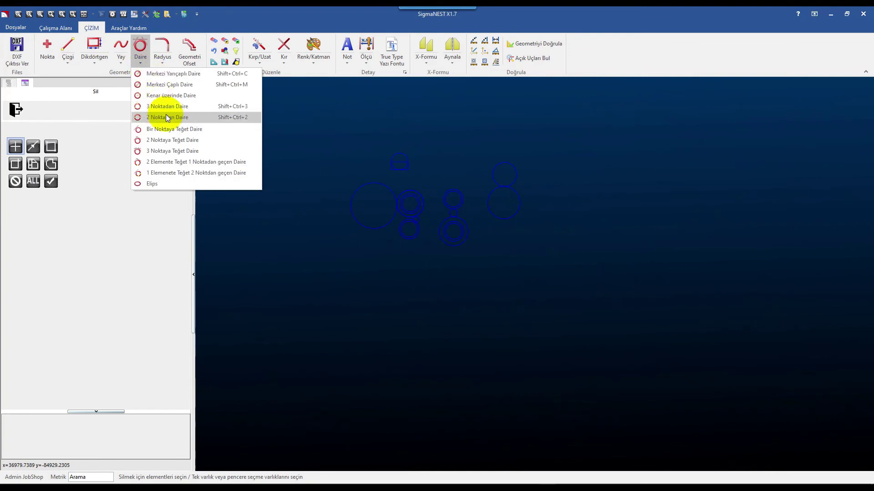
mouse_move(195, 162)
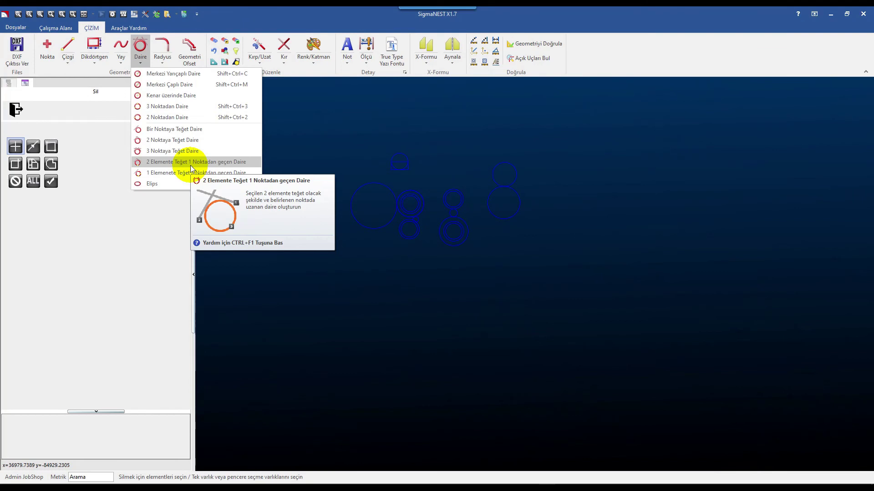
click(190, 165)
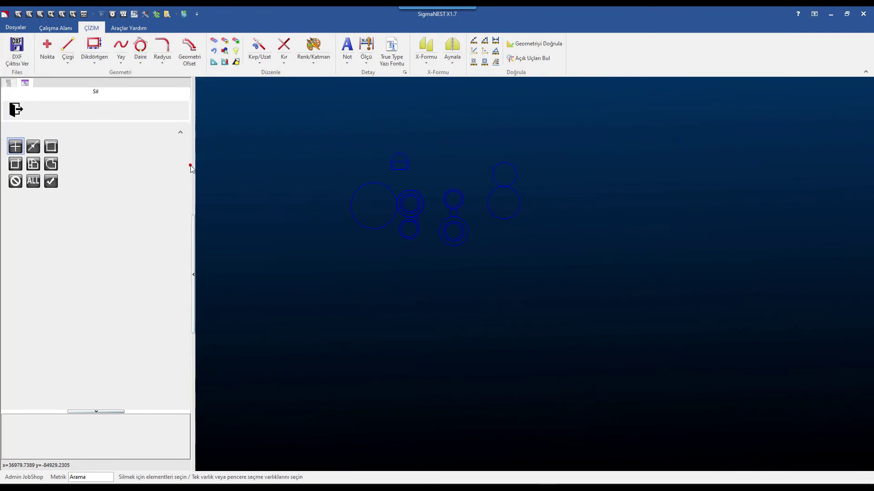
Step: Draw a diagonal line down-right and a second line rising up-right, forming a V
scroll(468, 165, up, 3)
scroll(471, 172, down, 2)
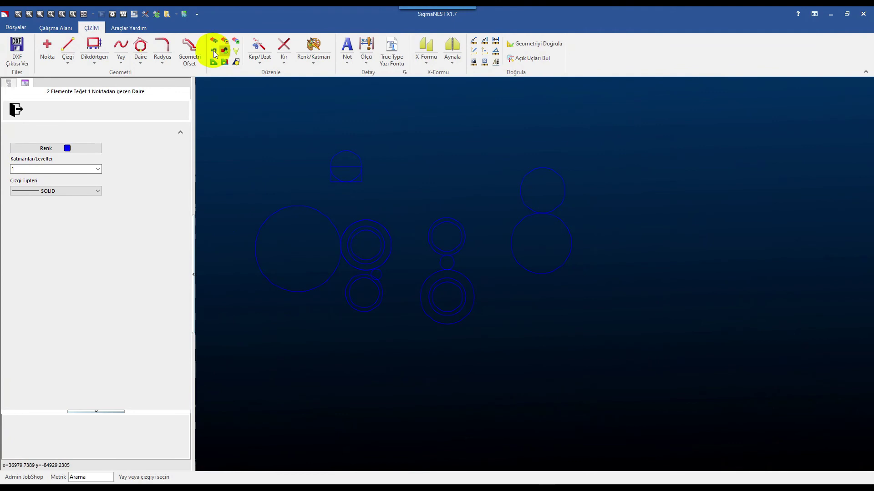
click(68, 58)
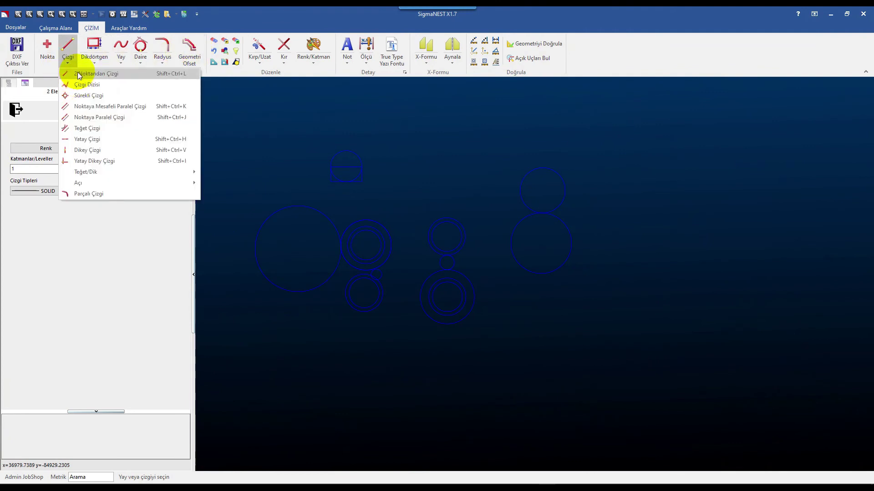
click(78, 72)
scroll(342, 163, down, 2)
click(33, 146)
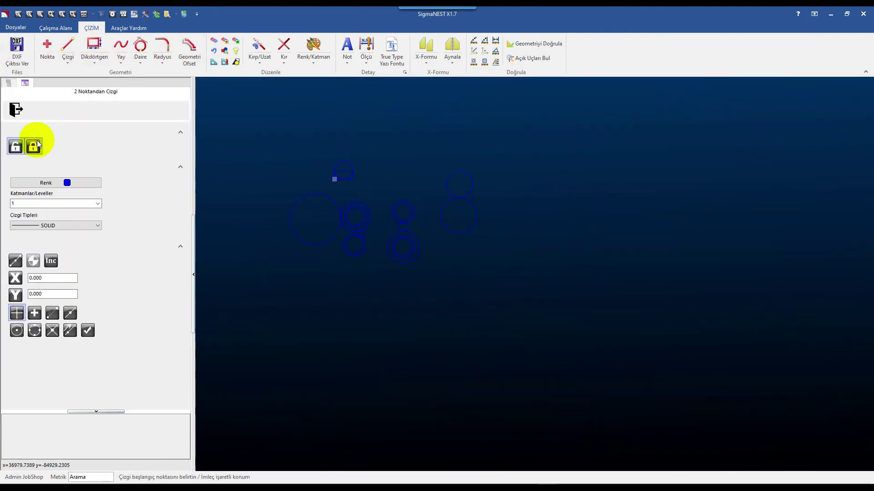
click(560, 129)
click(684, 284)
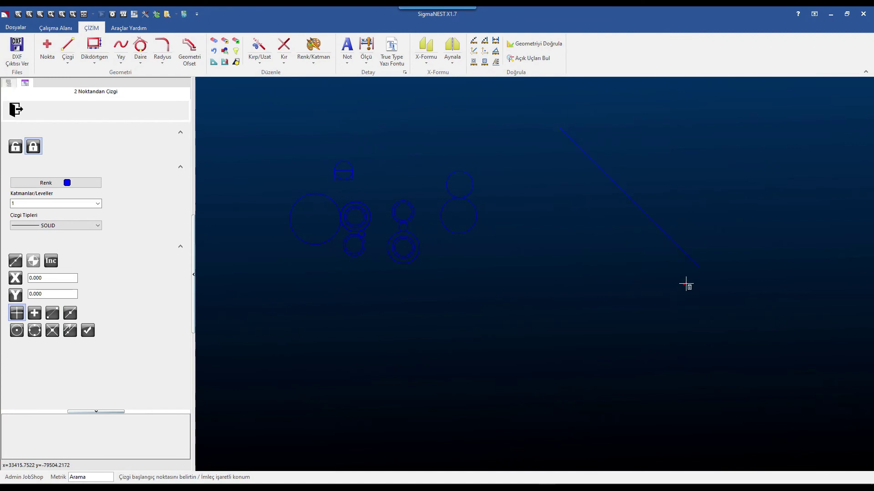
drag(699, 270, 817, 110)
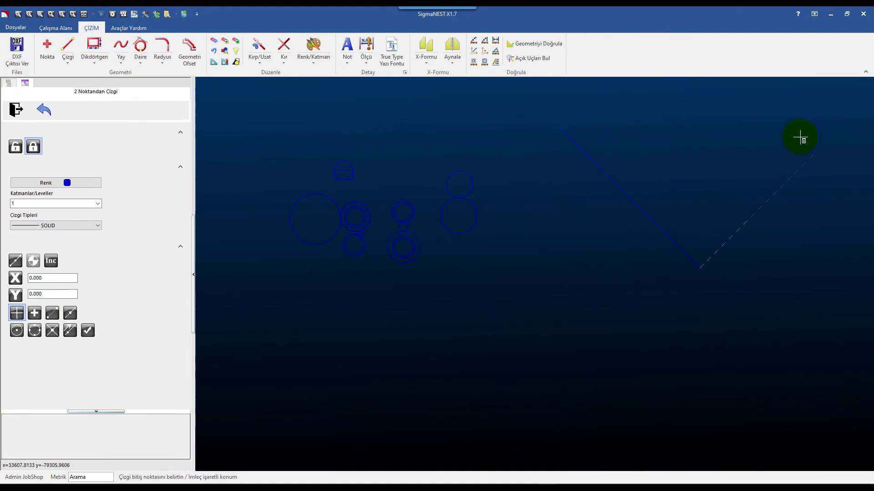
click(141, 58)
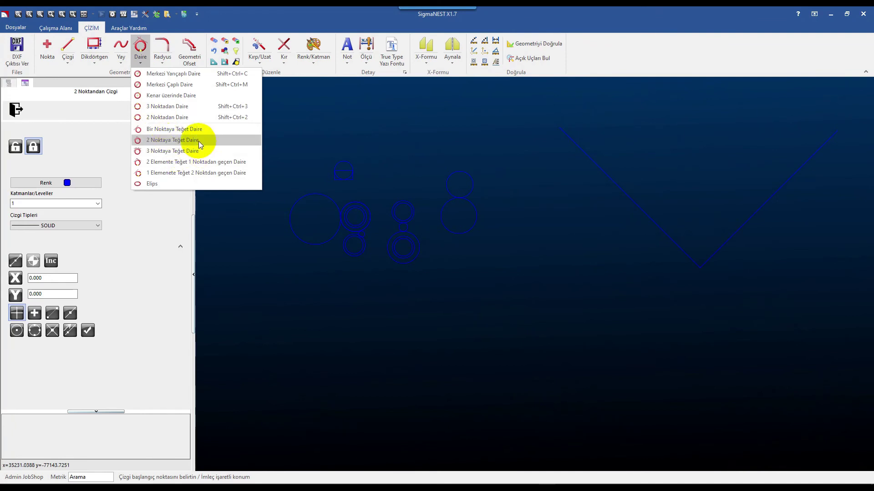
Step: Draw a large circle tangent to the V's left line and the small right circle through a chosen point
click(201, 162)
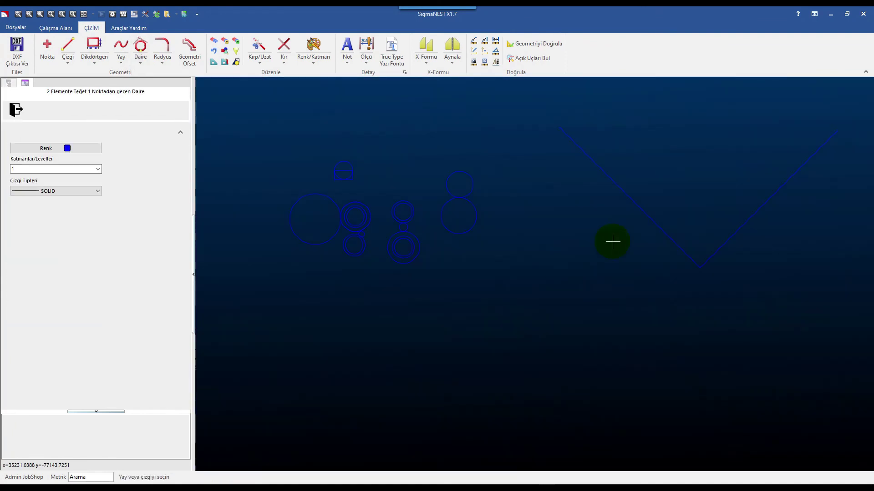
click(702, 220)
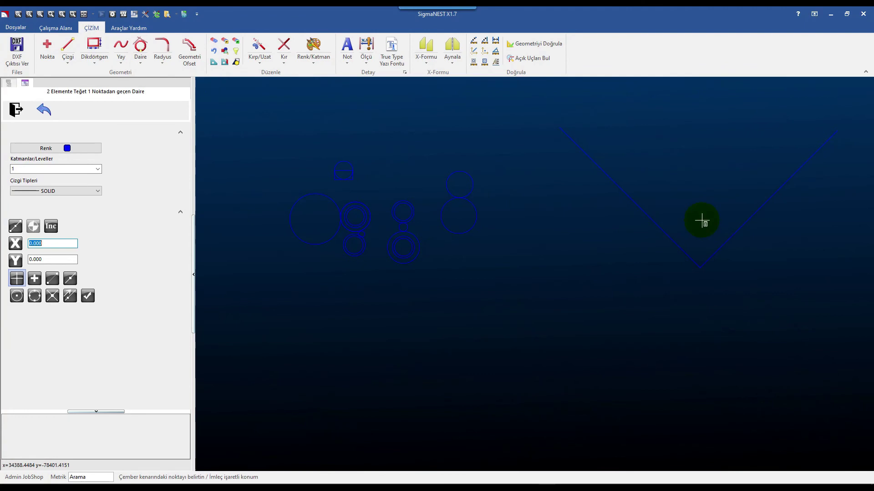
right_click(696, 199)
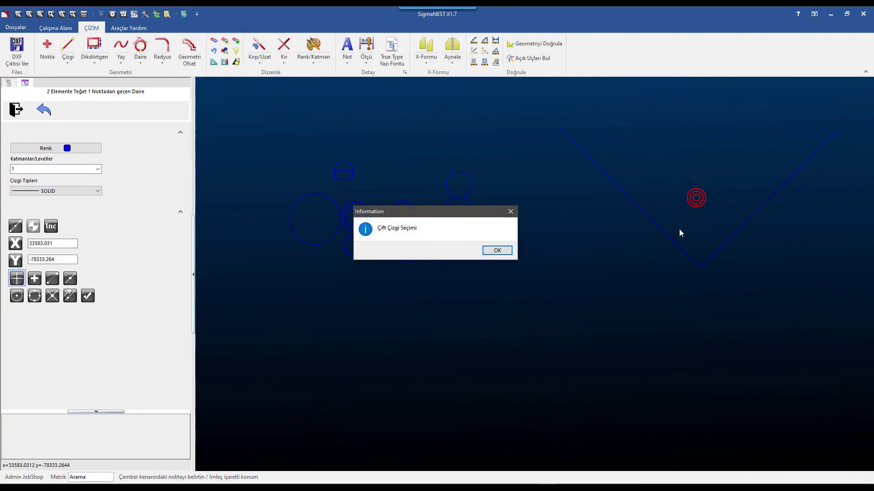
click(499, 253)
click(135, 47)
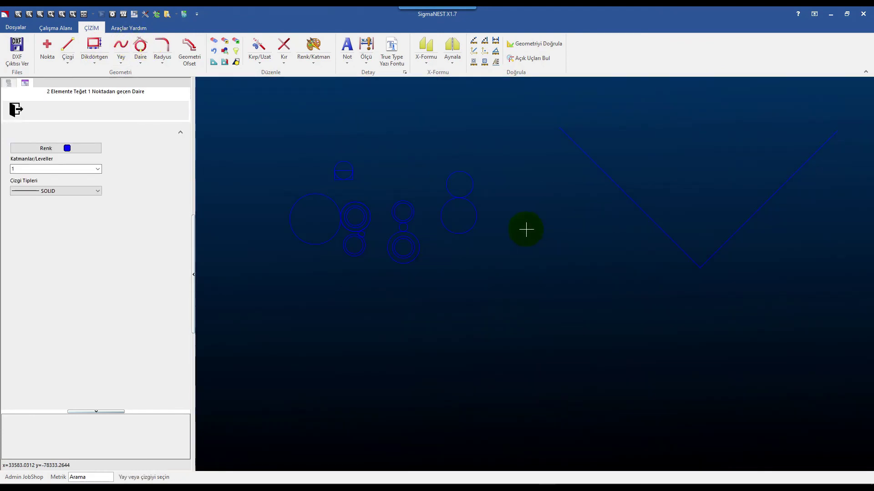
click(476, 215)
click(628, 198)
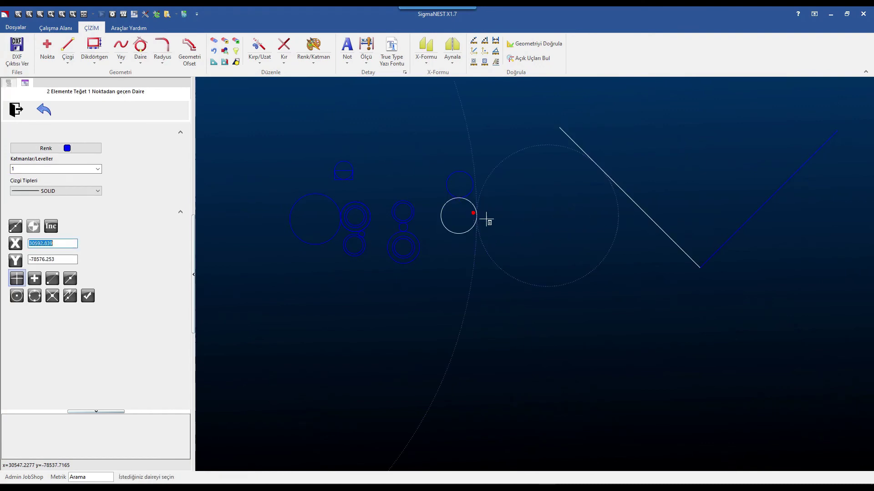
click(548, 230)
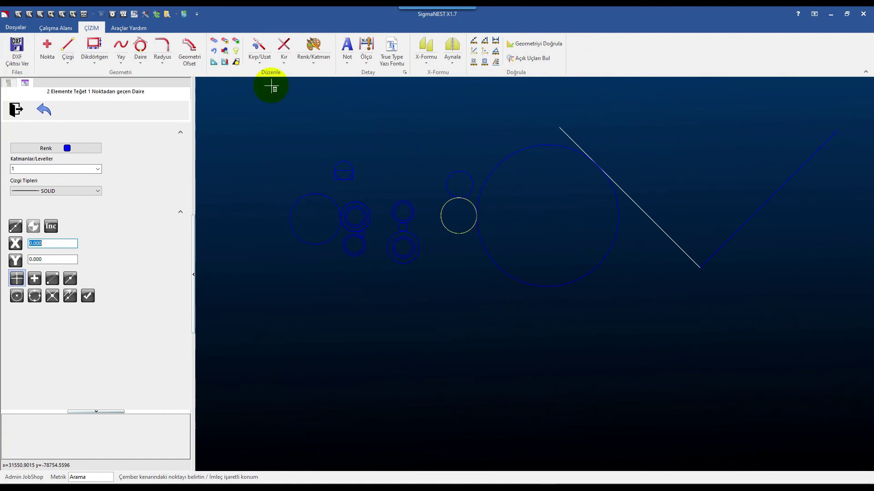
click(137, 64)
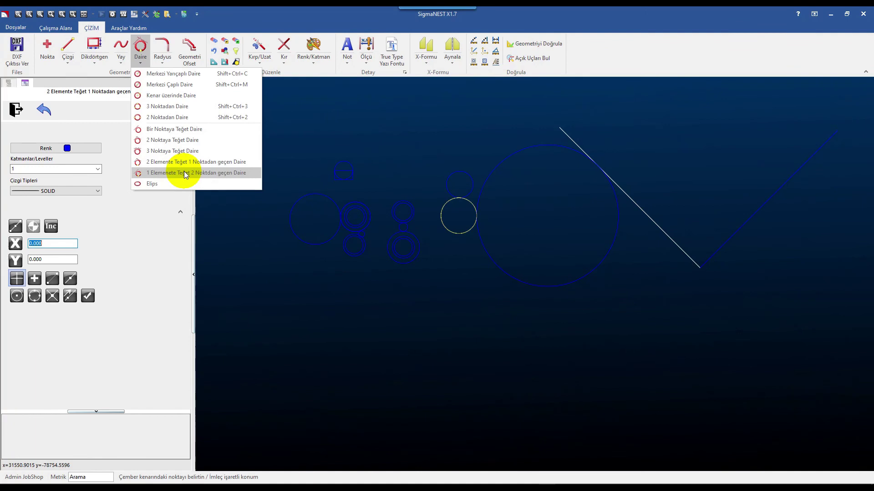
click(184, 172)
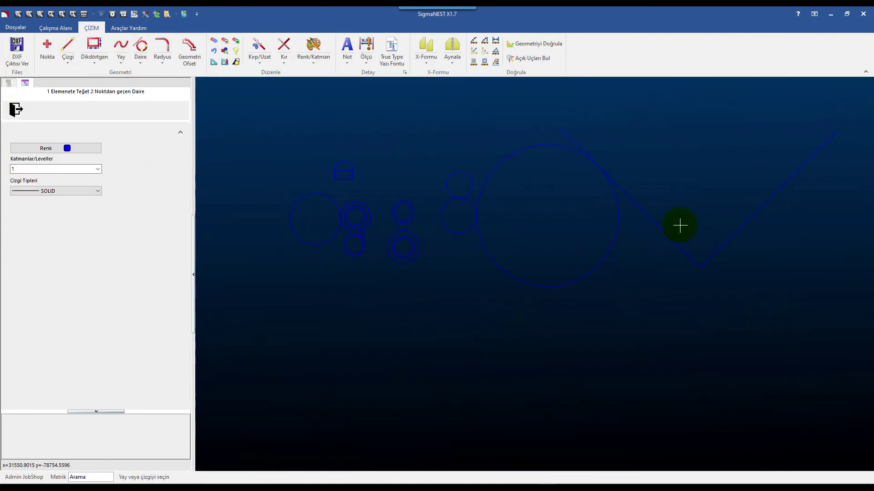
click(673, 241)
click(605, 257)
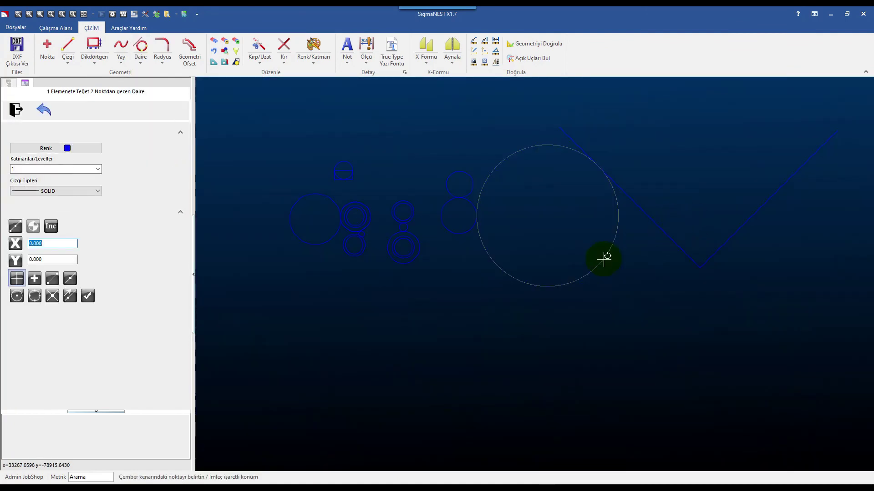
click(732, 238)
click(614, 267)
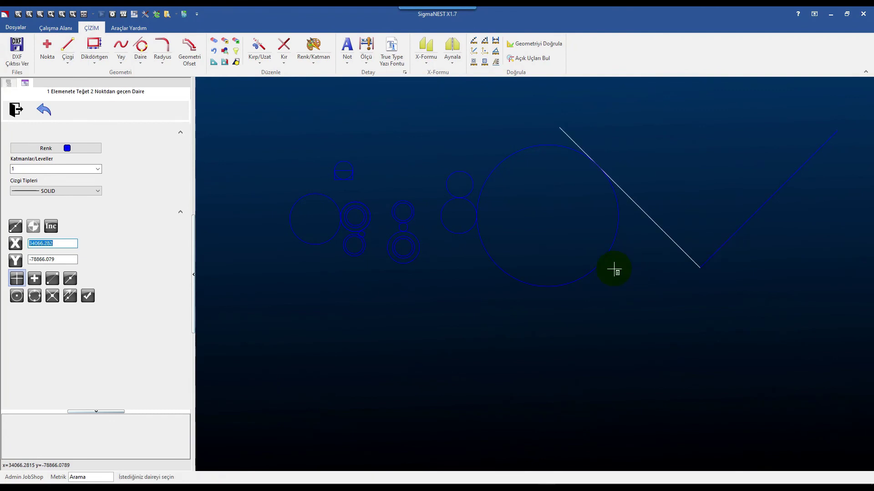
click(491, 253)
right_click(572, 225)
click(587, 234)
scroll(501, 191, down, 3)
scroll(507, 206, down, 2)
scroll(505, 198, up, 3)
scroll(505, 198, up, 1)
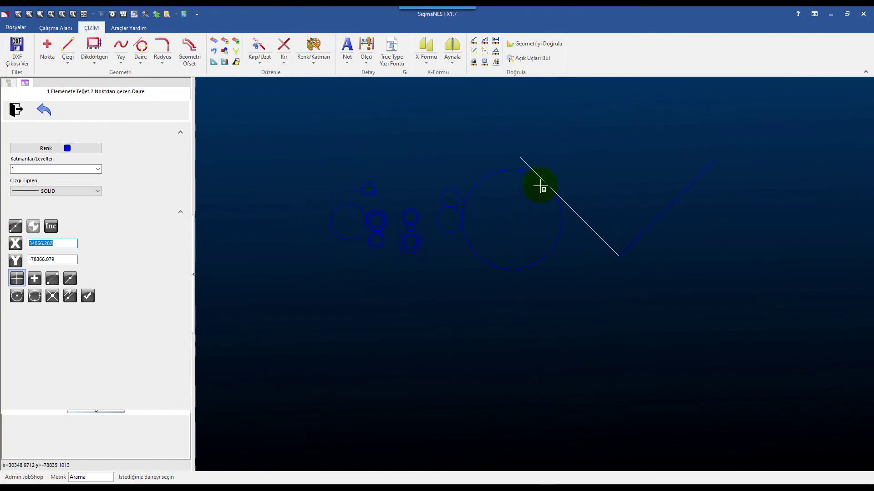
click(167, 87)
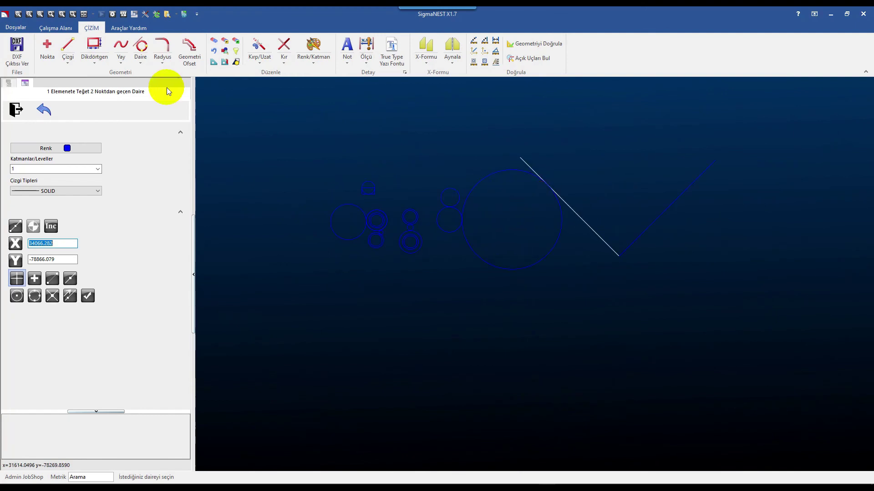
click(144, 61)
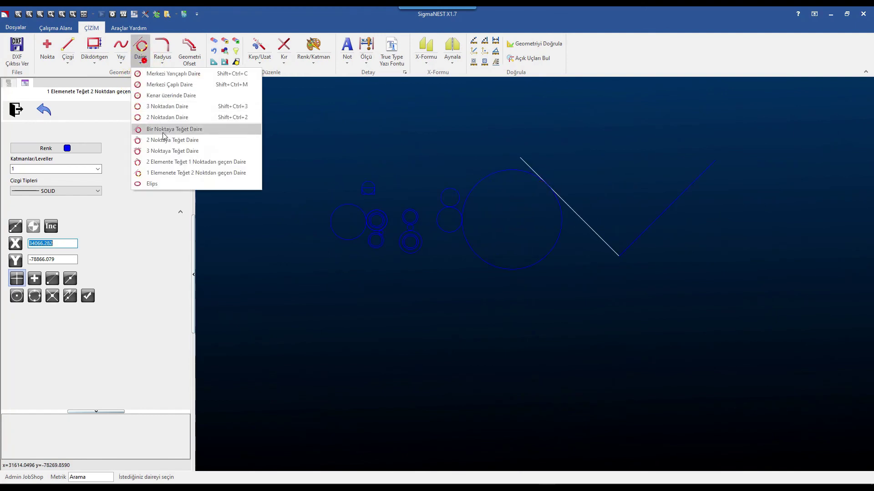
click(201, 174)
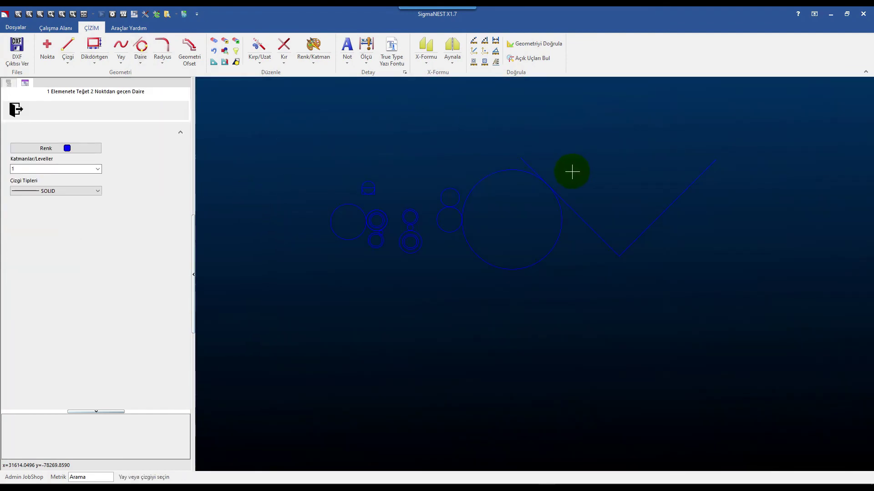
click(483, 179)
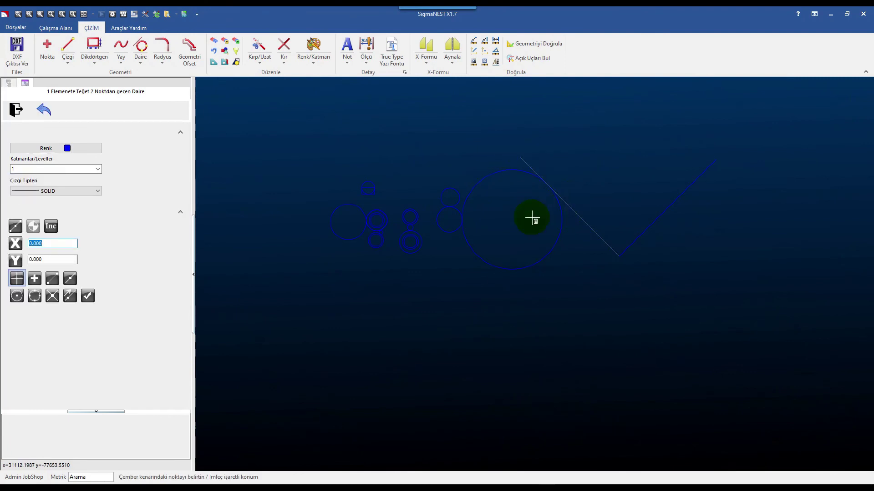
drag(544, 162, 563, 216)
click(592, 237)
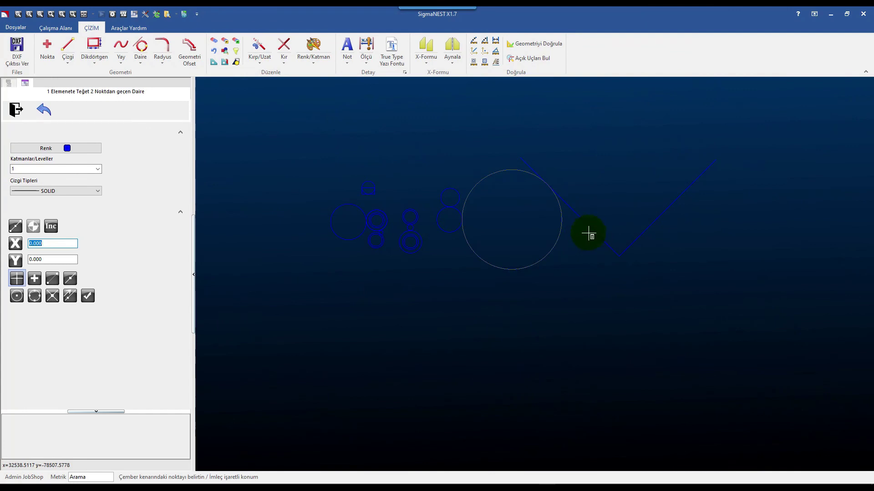
click(549, 251)
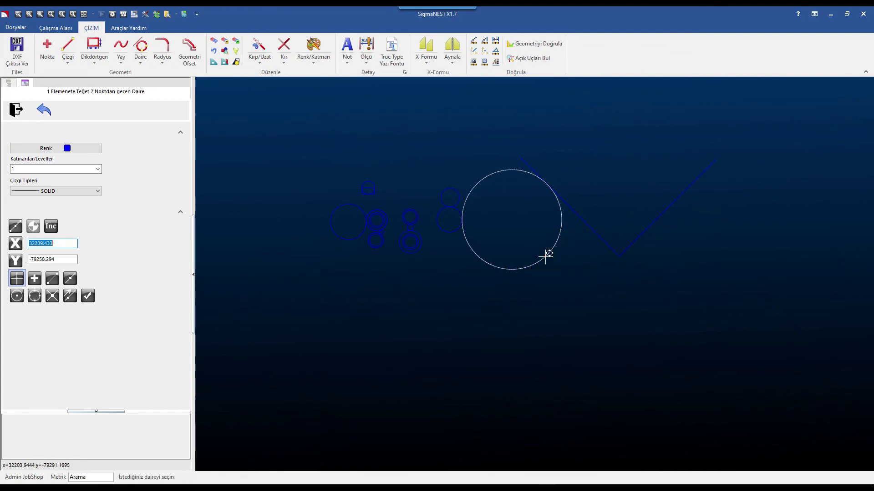
click(596, 237)
right_click(572, 262)
click(576, 268)
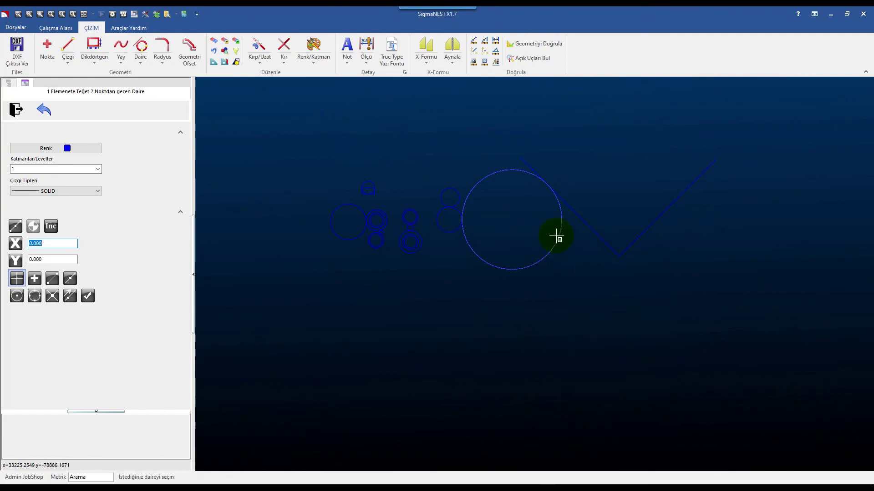
click(96, 301)
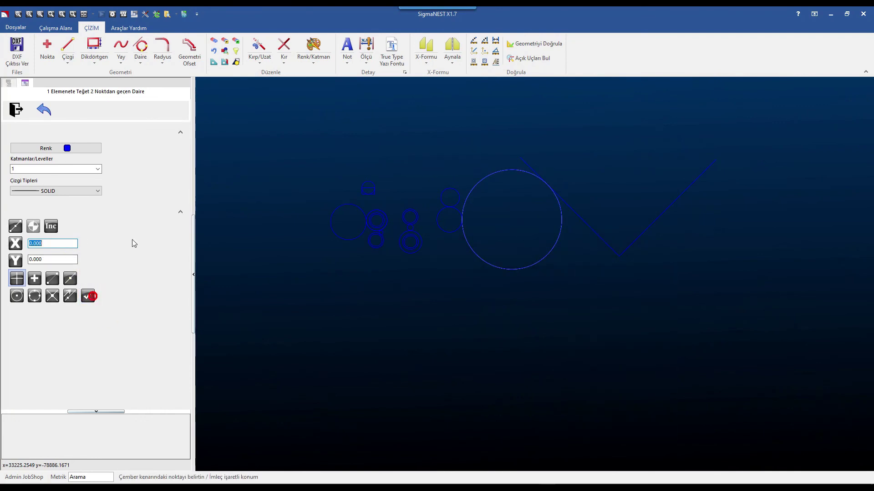
click(140, 59)
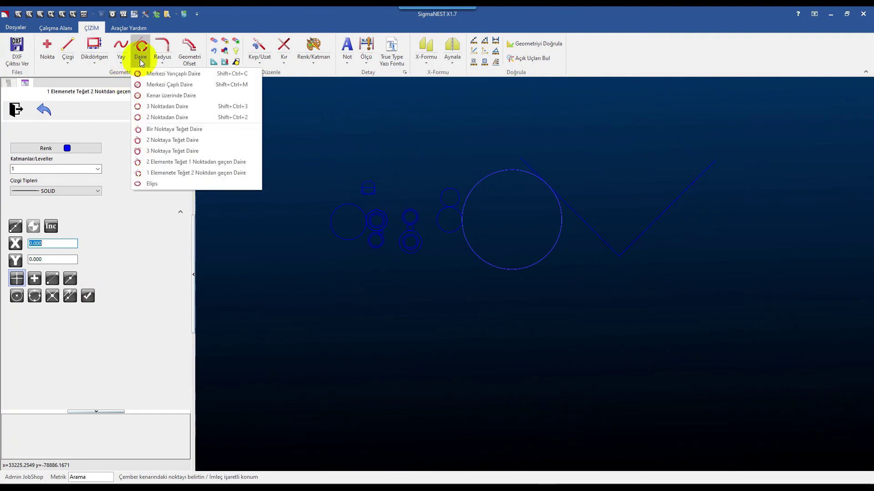
Step: Place three flat 100 by 50 ellipses below the circles
click(176, 184)
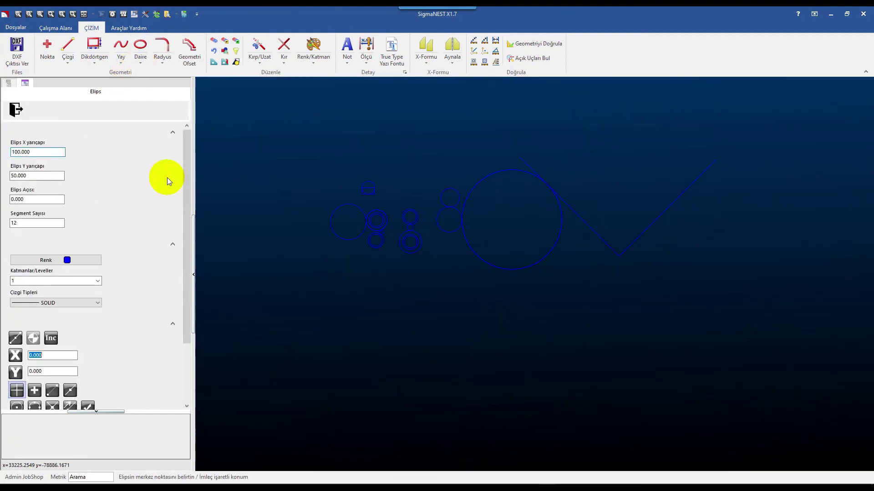
click(35, 175)
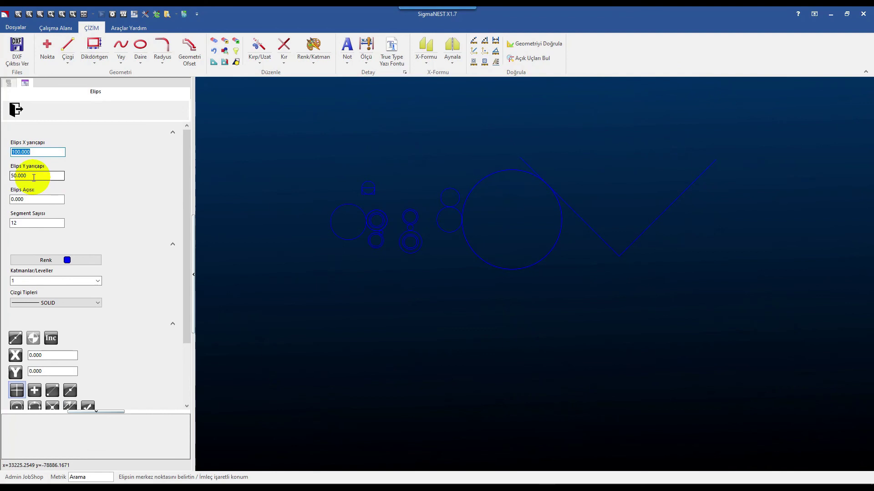
click(34, 201)
click(34, 199)
click(34, 223)
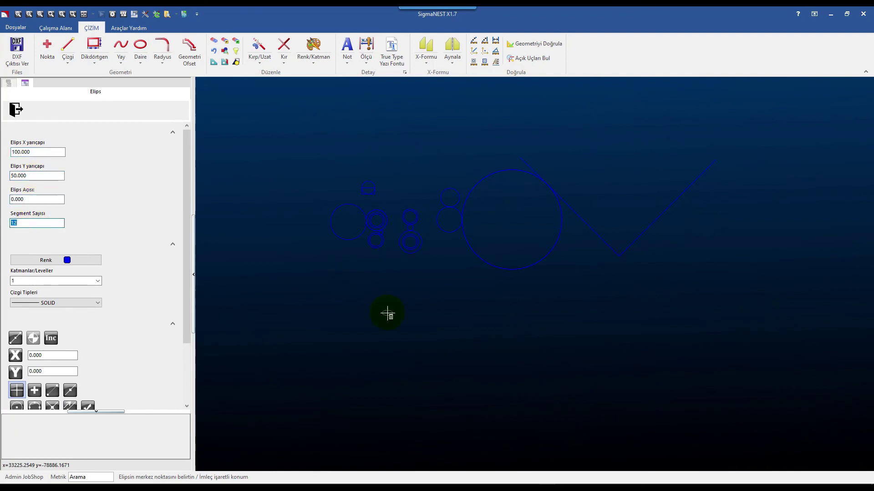
scroll(388, 311, up, 2)
click(445, 191)
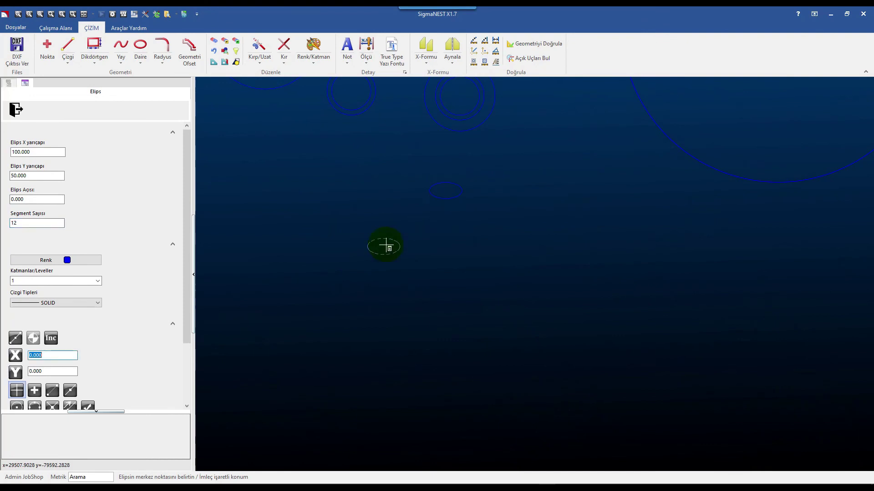
click(386, 184)
click(347, 233)
Step: Set the ellipse angle (Elips Açısı) to 90 and place four vertical ellipses
click(34, 200)
text(90)
click(514, 196)
click(473, 236)
click(396, 234)
click(448, 236)
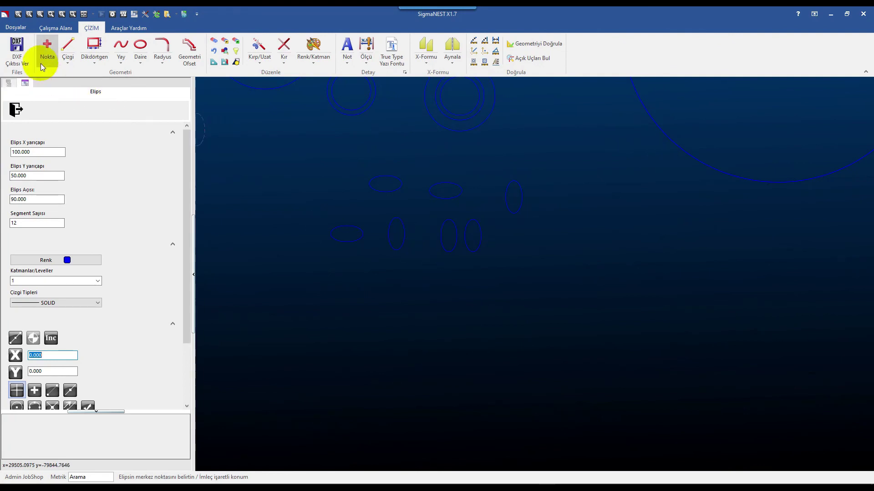
click(16, 110)
Step: Window-select all the geometry with the Sil delete tool
scroll(417, 277, down, 3)
click(214, 41)
drag(242, 94, 698, 319)
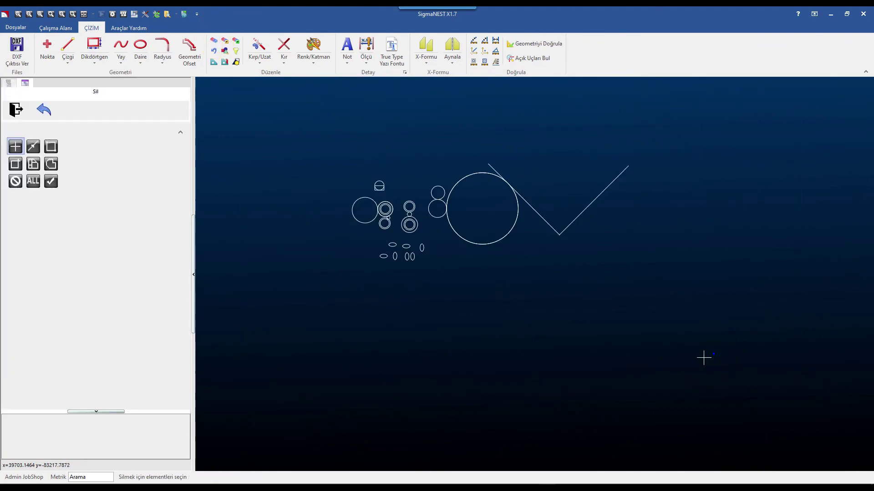